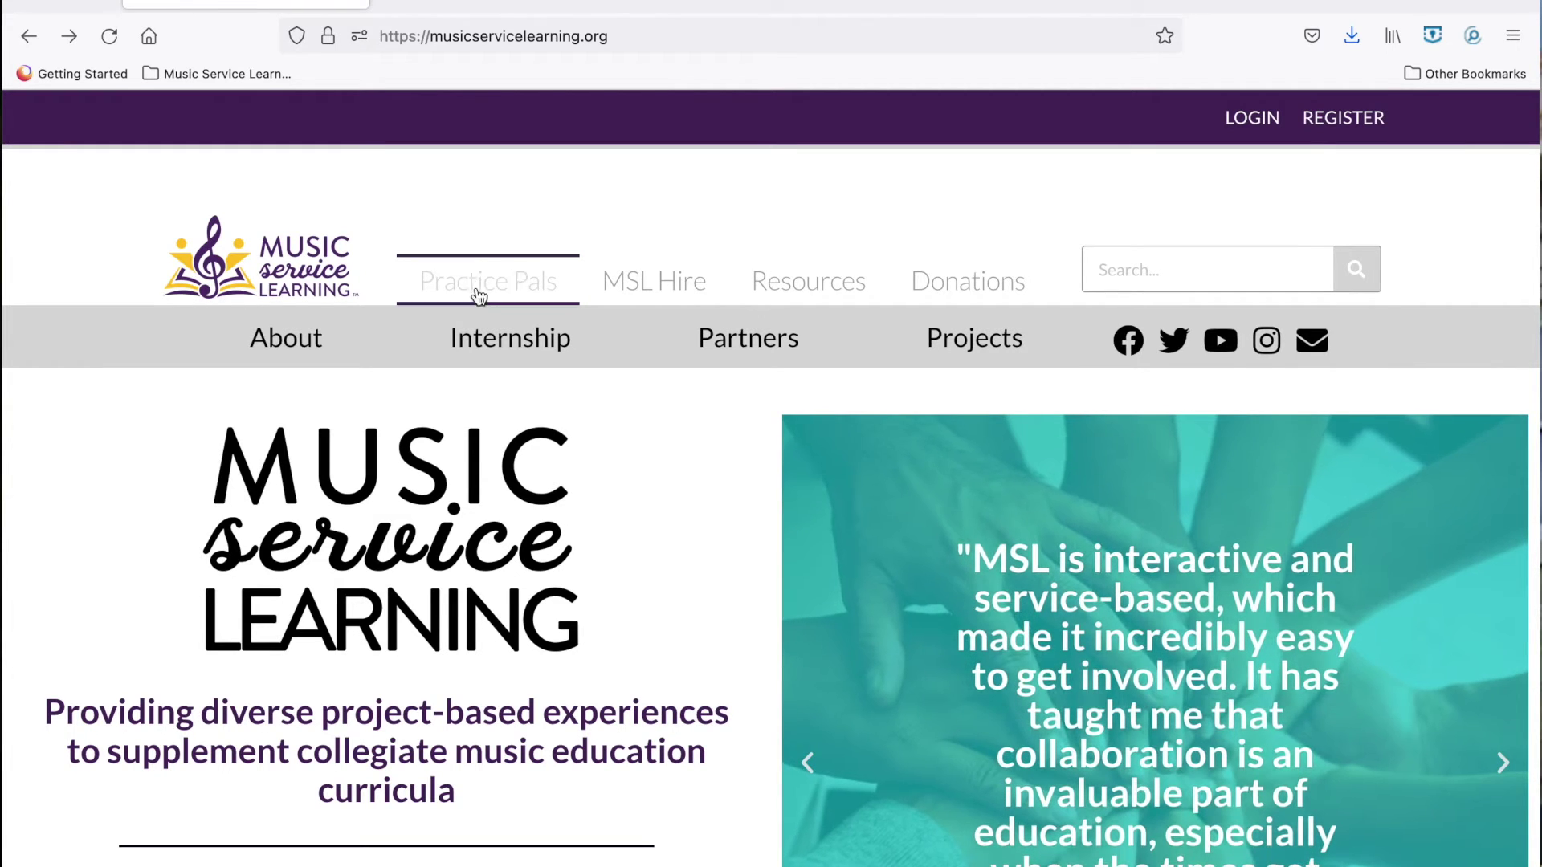
- Go to the Practice Pals page to reach the 15-minute session pricing card
click(476, 291)
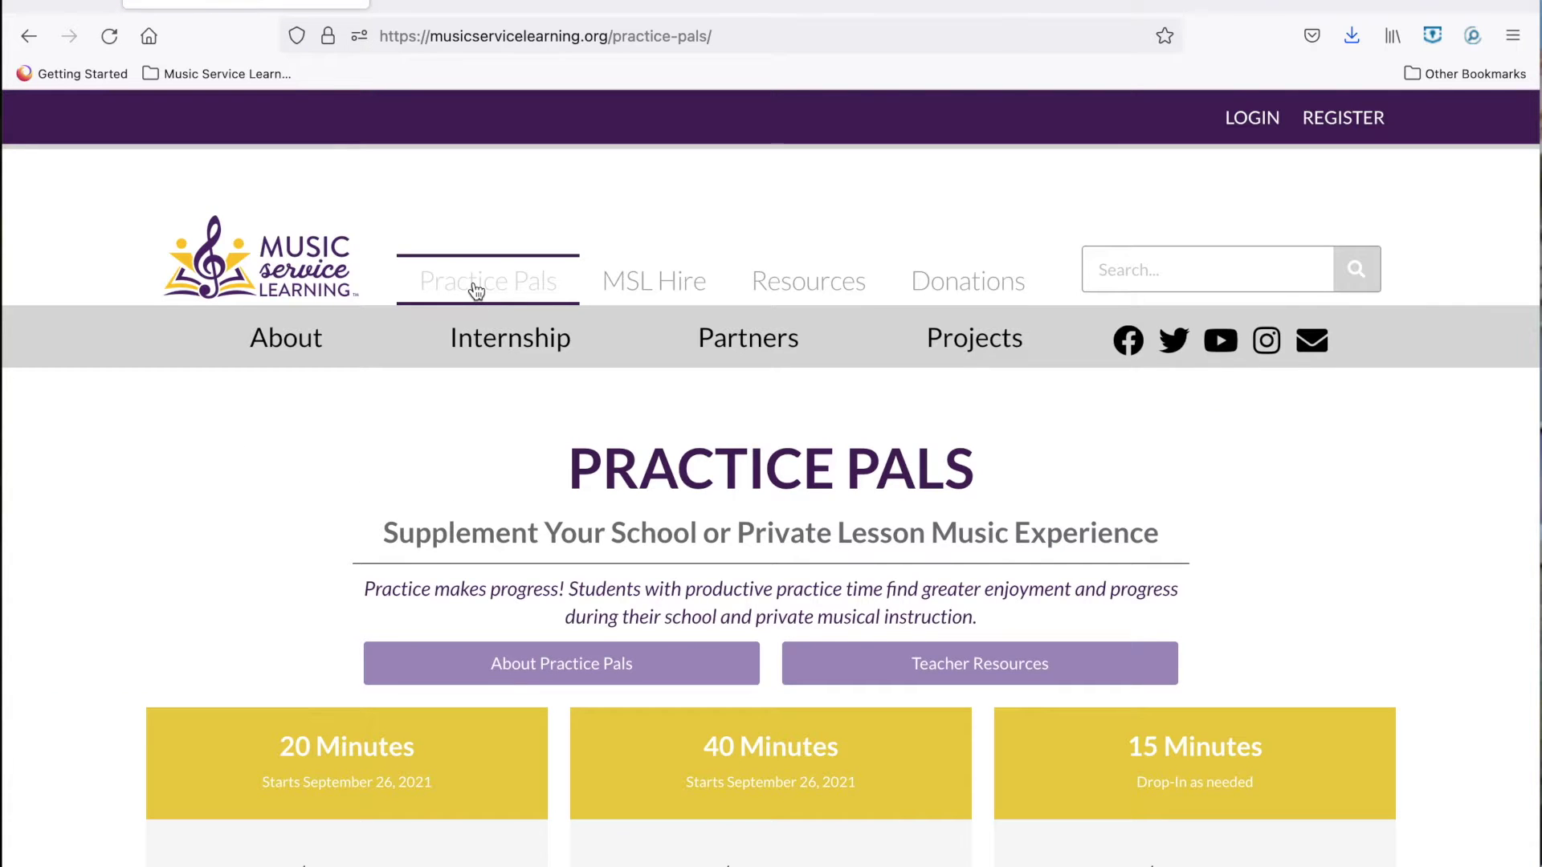
scroll(476, 291, down, 3)
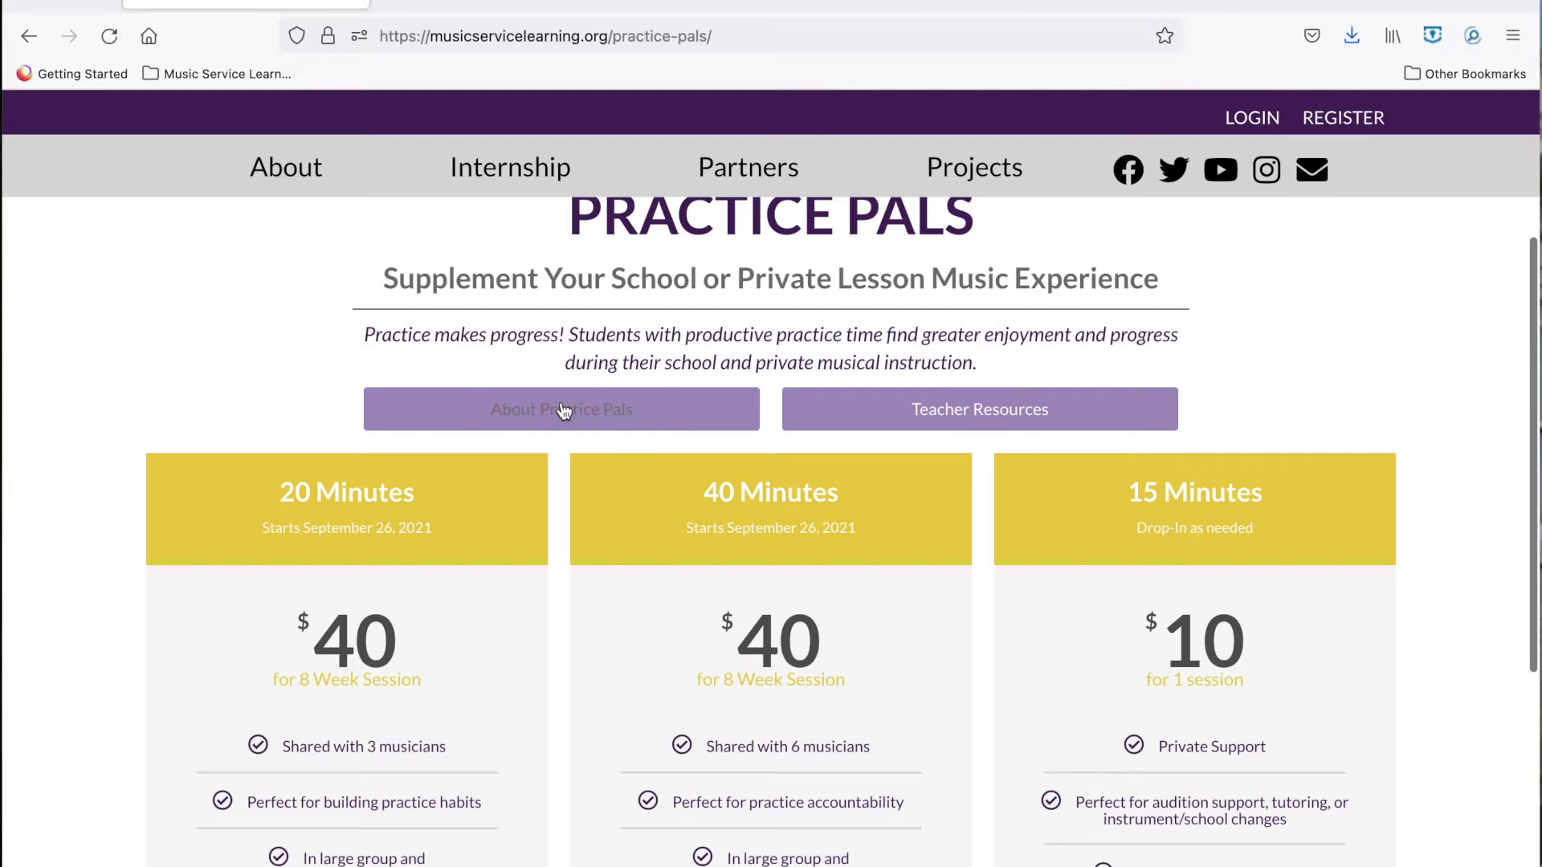
scroll(567, 442, down, 3)
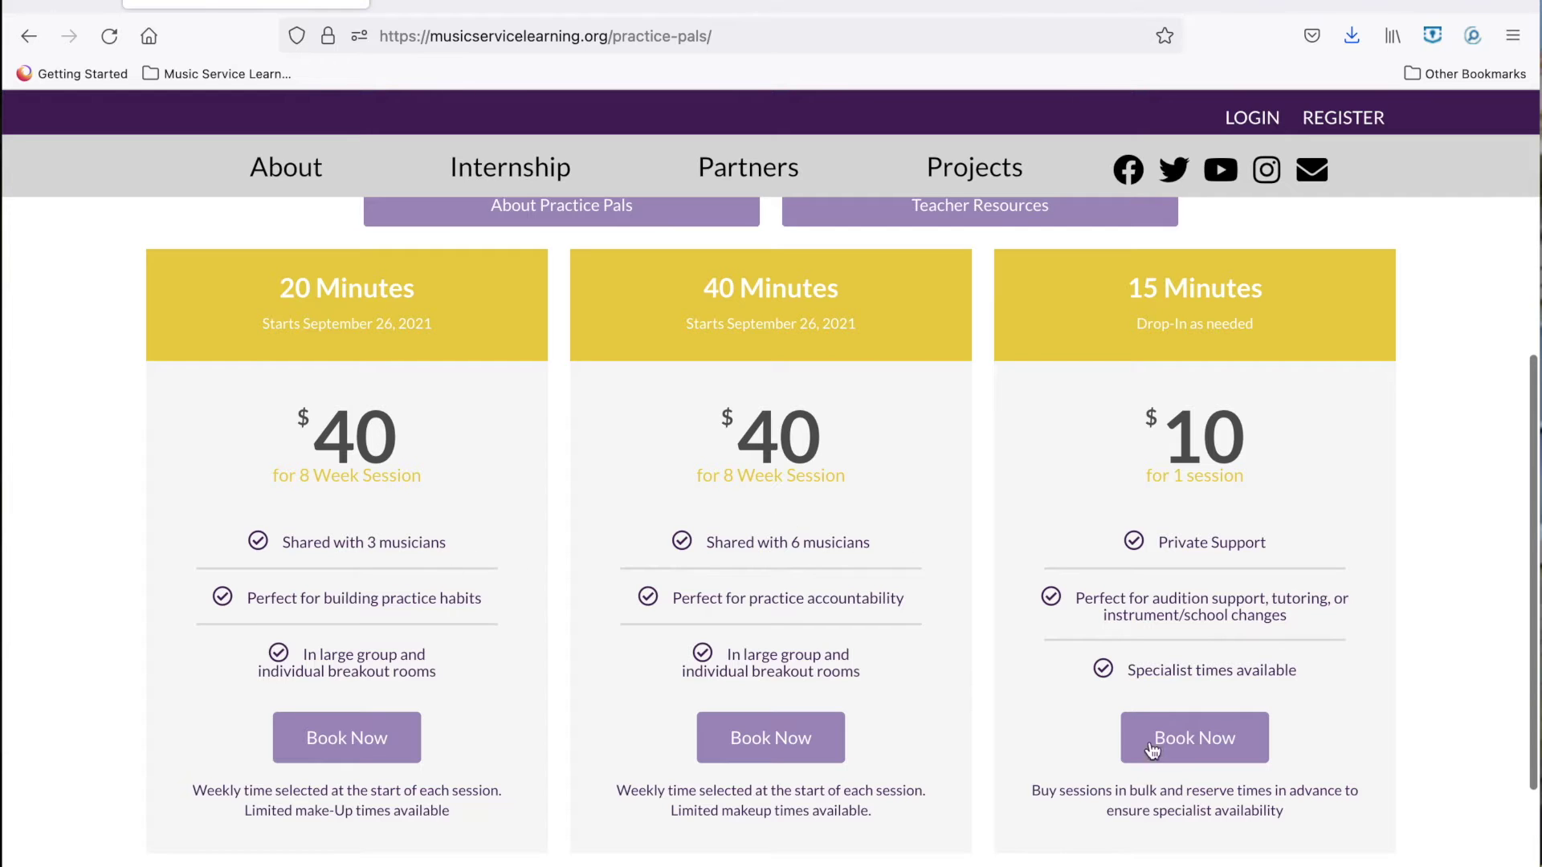
scroll(1176, 748, down, 1)
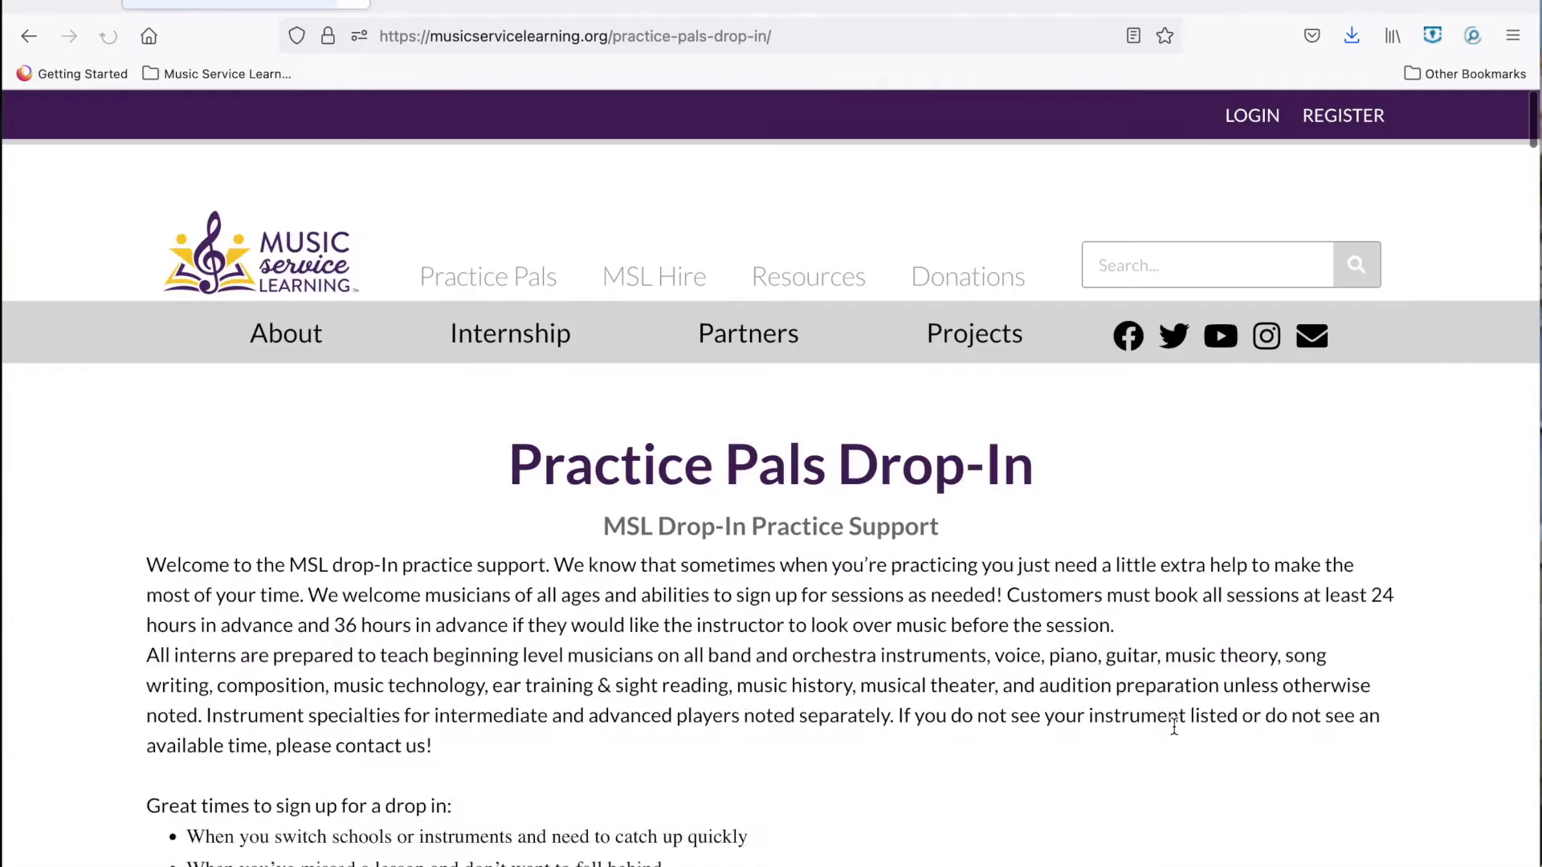
scroll(1143, 459, down, 1)
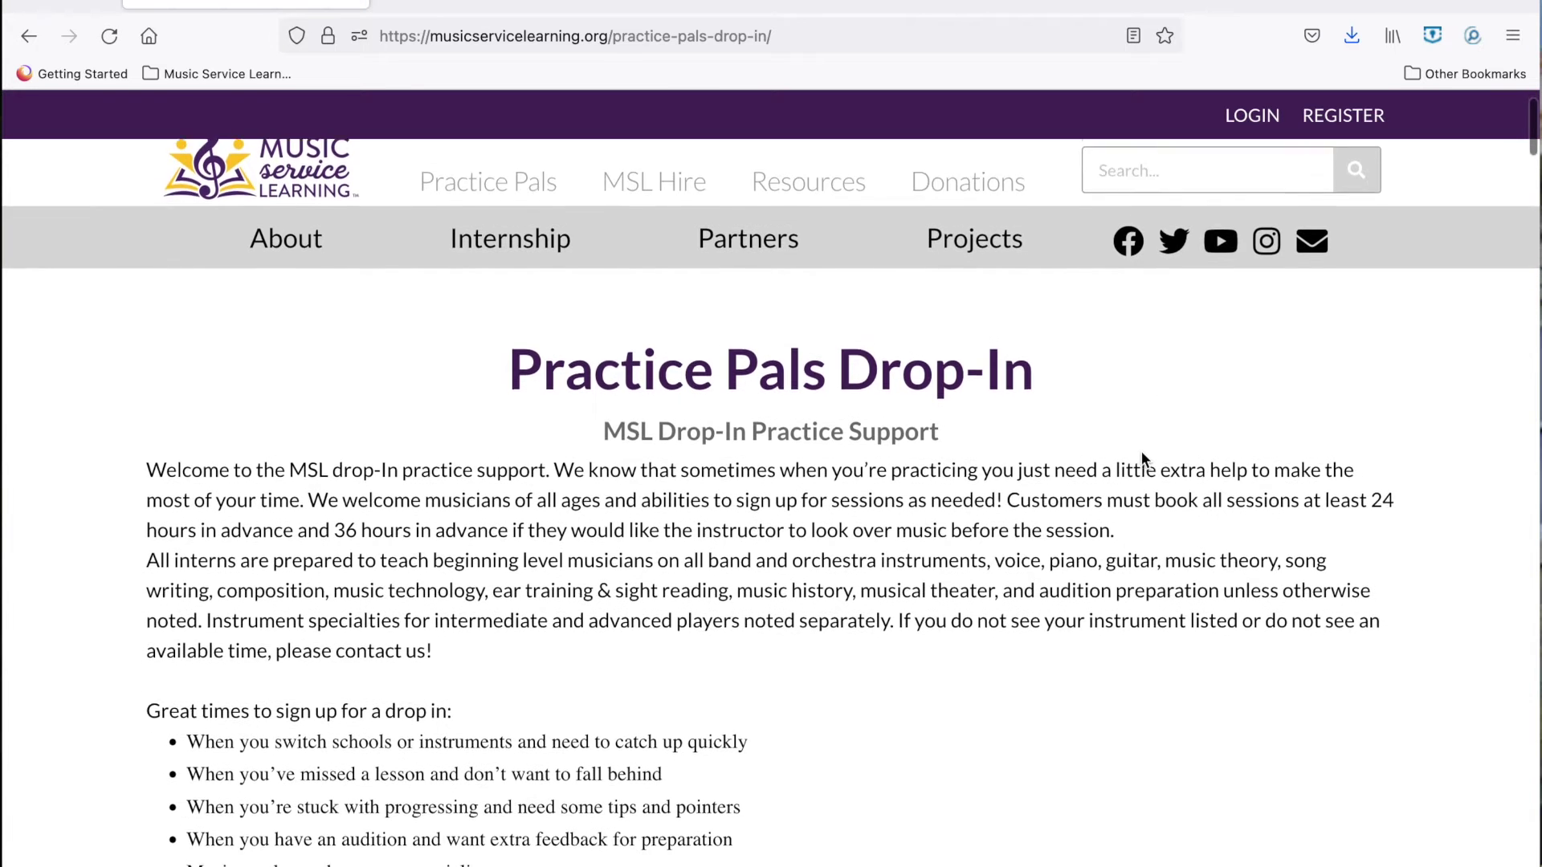
scroll(1144, 459, down, 1)
scroll(1143, 459, down, 1)
scroll(1142, 459, down, 1)
scroll(1143, 459, down, 2)
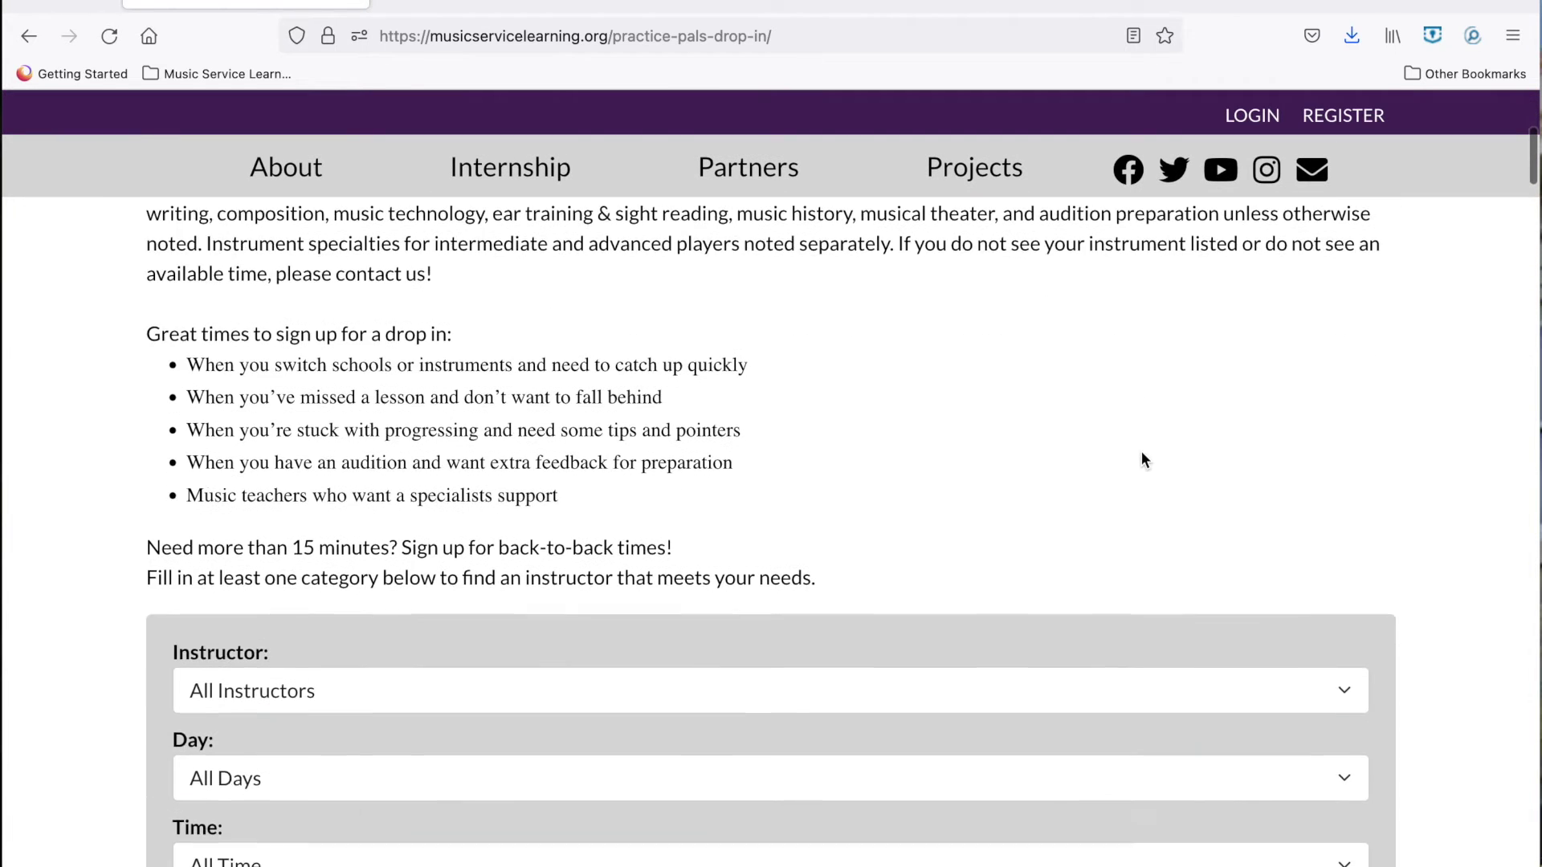
scroll(1143, 459, down, 2)
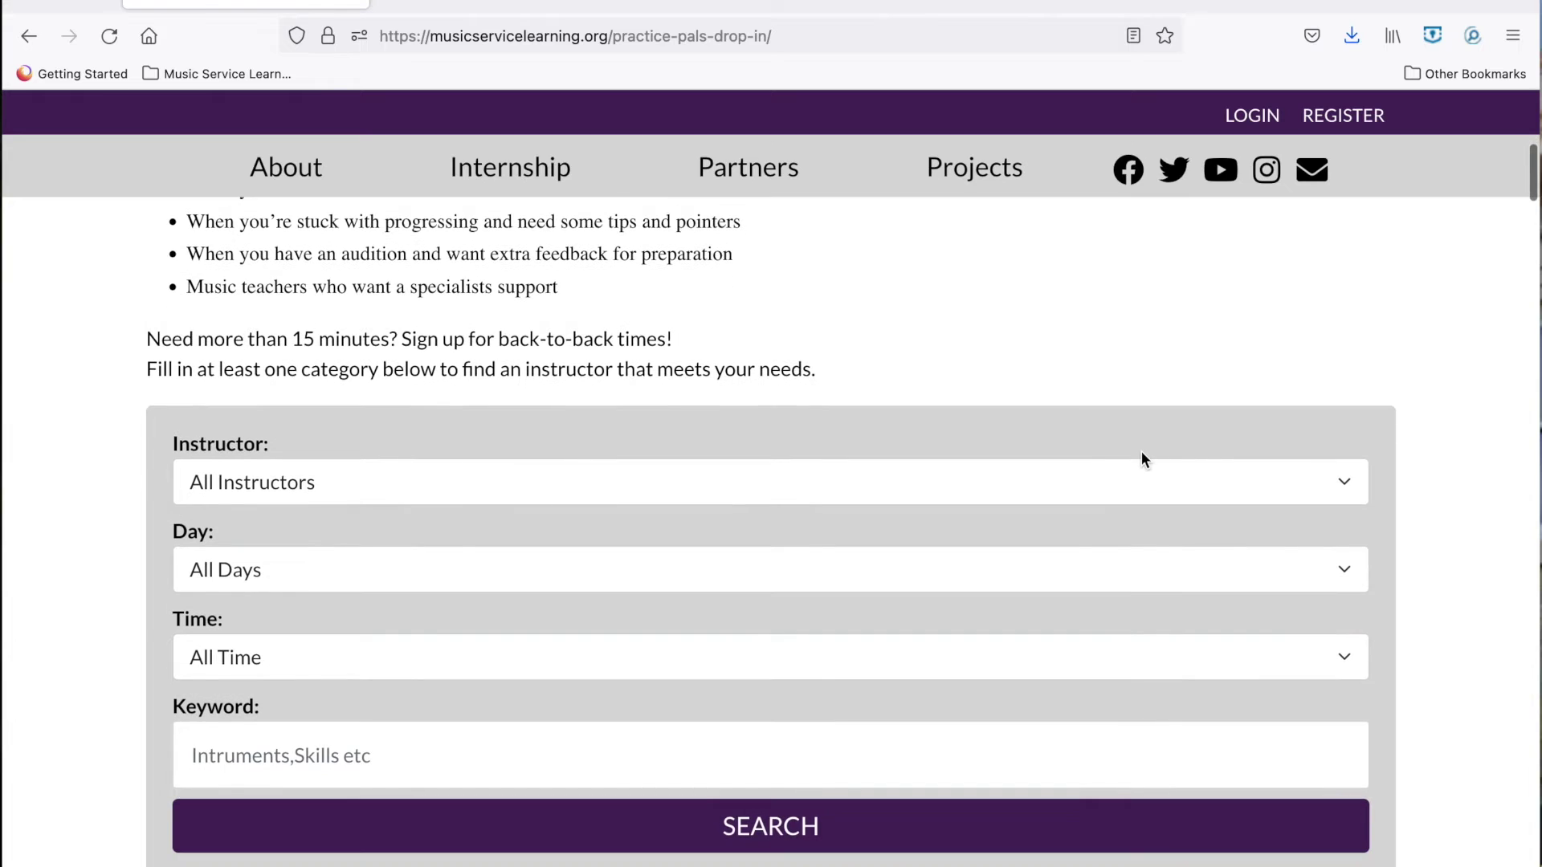
scroll(1143, 459, down, 1)
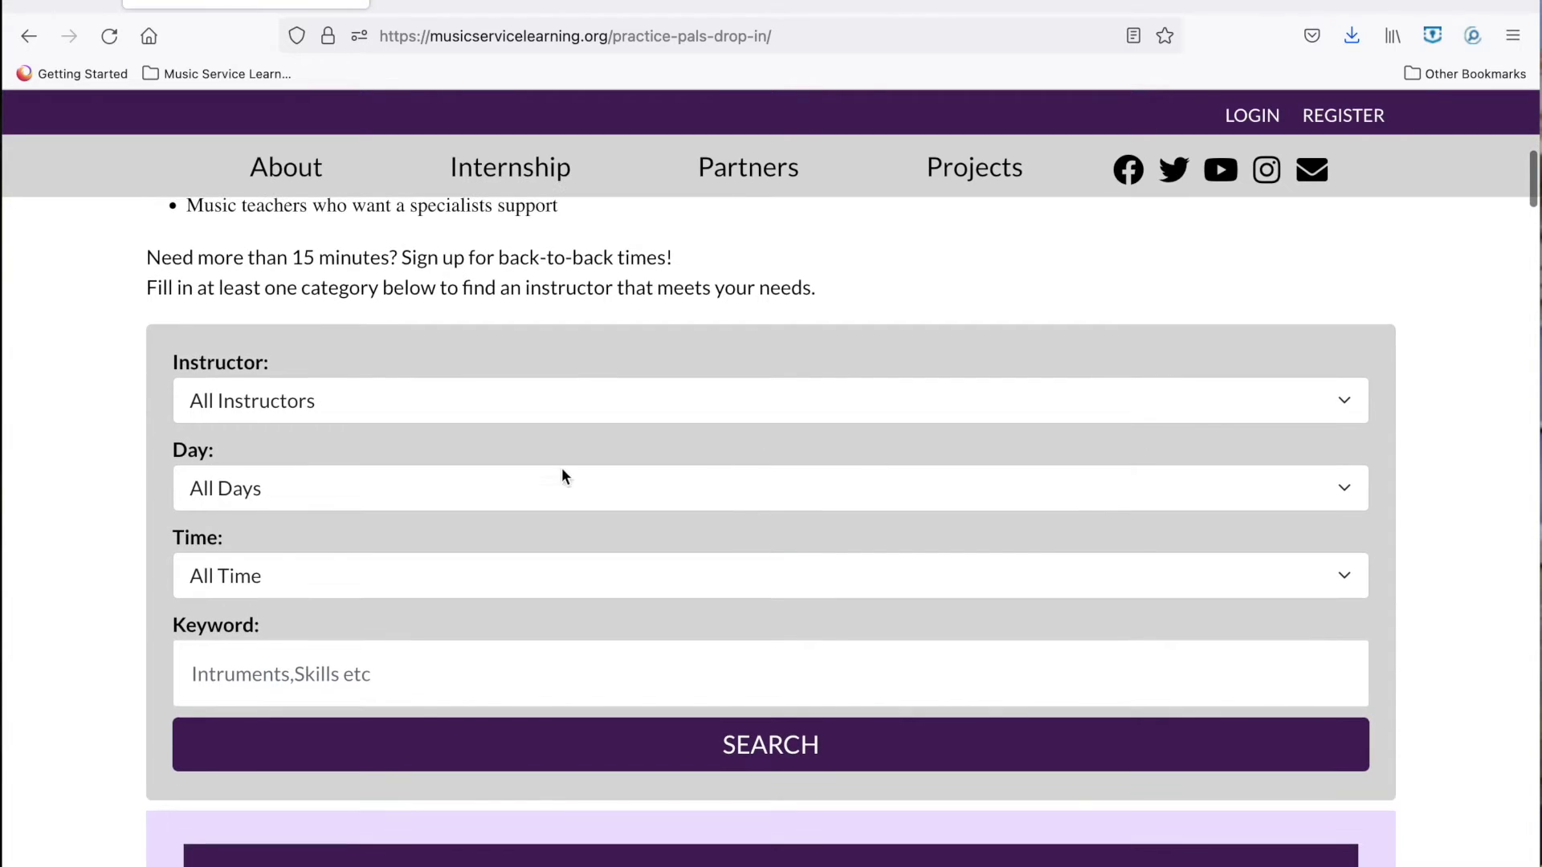
click(332, 407)
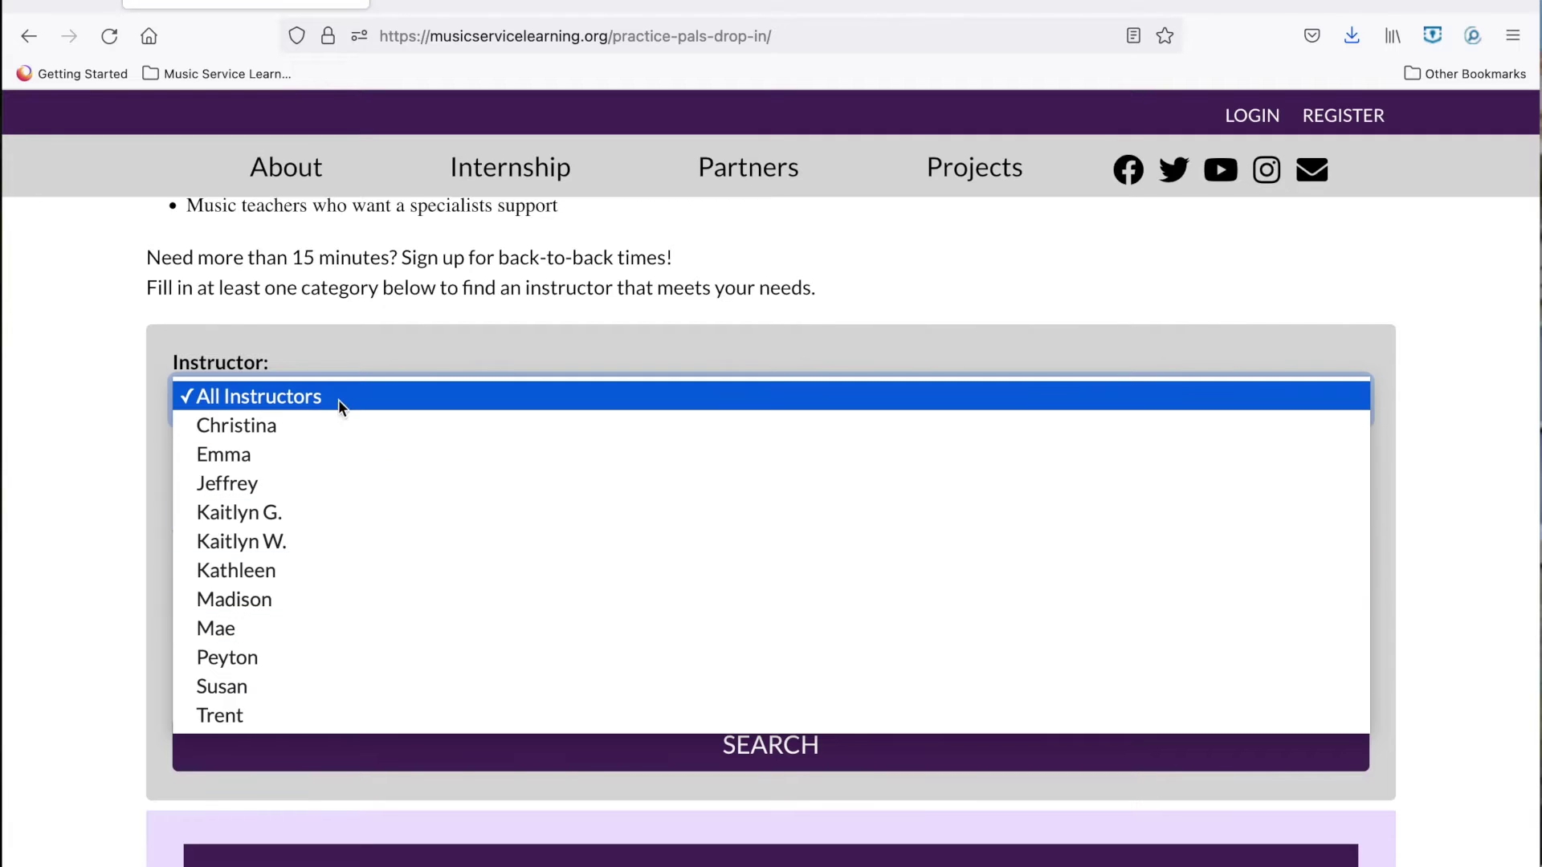
click(341, 401)
click(297, 500)
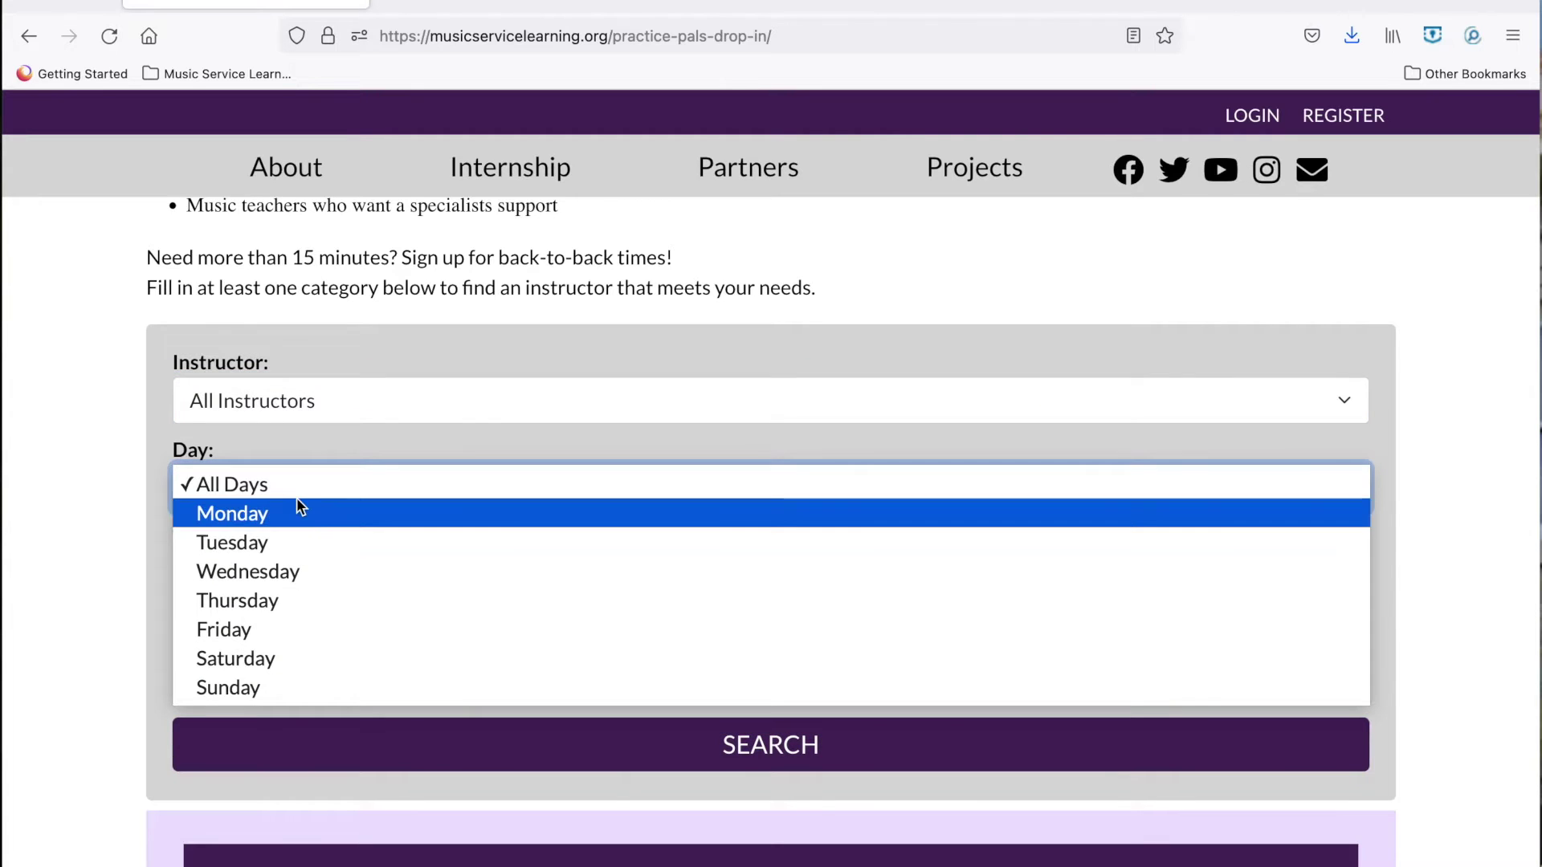
click(297, 498)
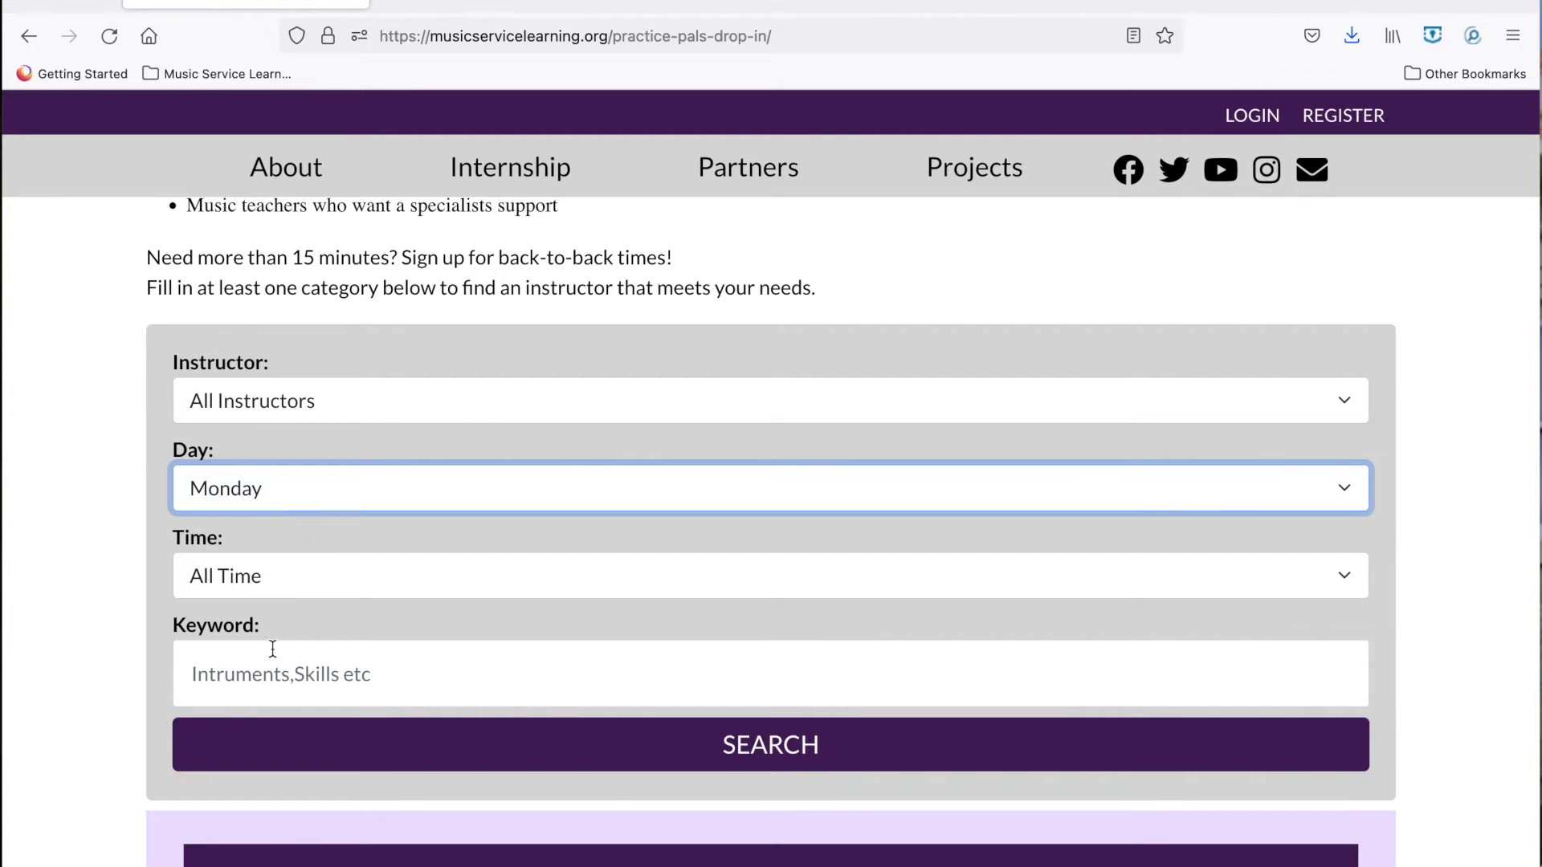
click(316, 488)
click(310, 458)
scroll(383, 493, down, 1)
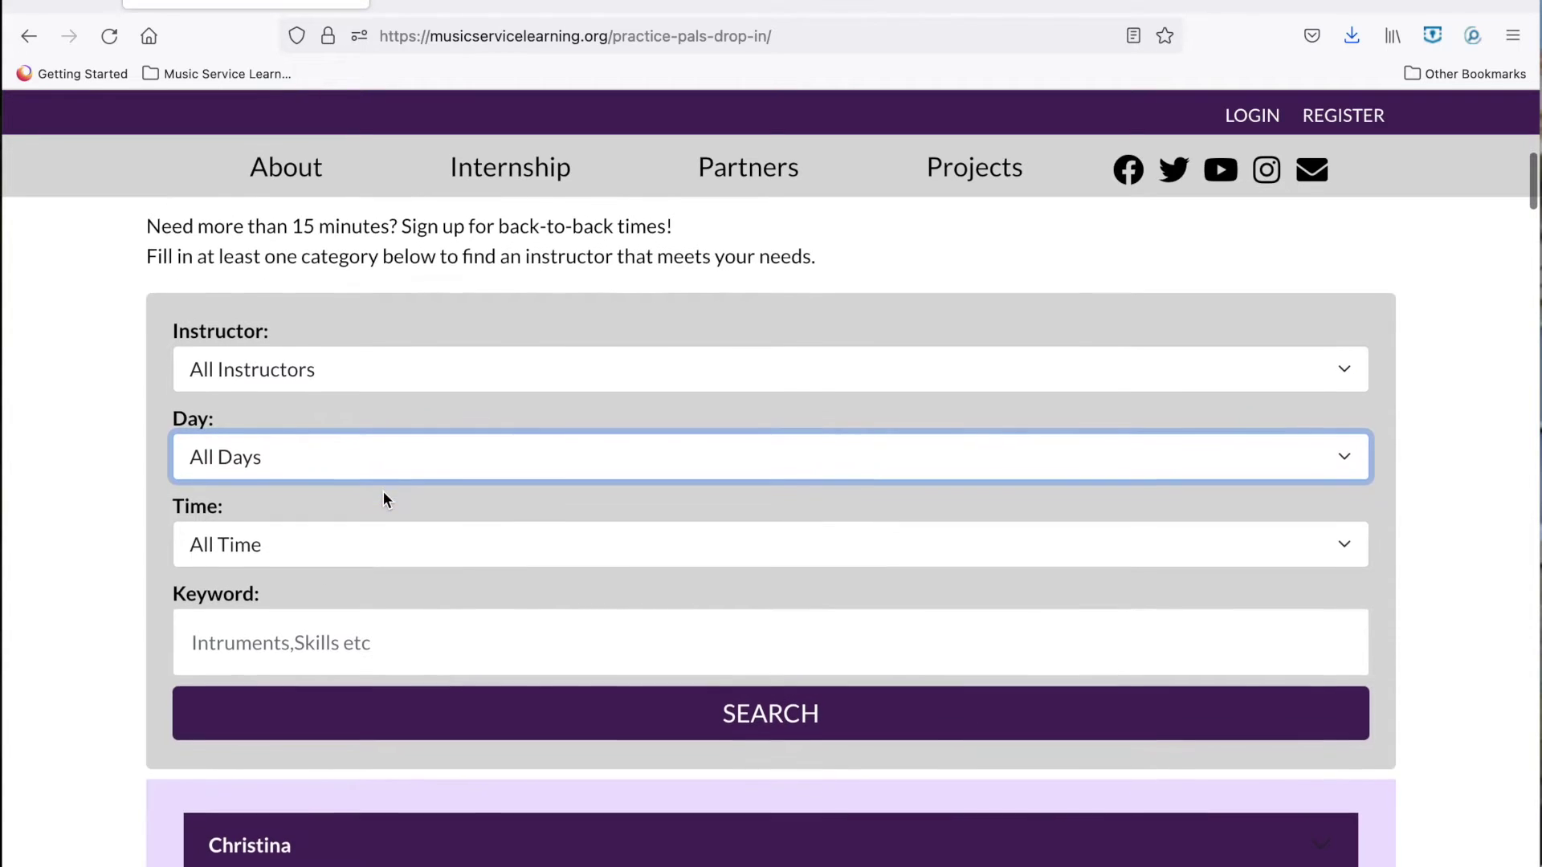
scroll(383, 499, down, 3)
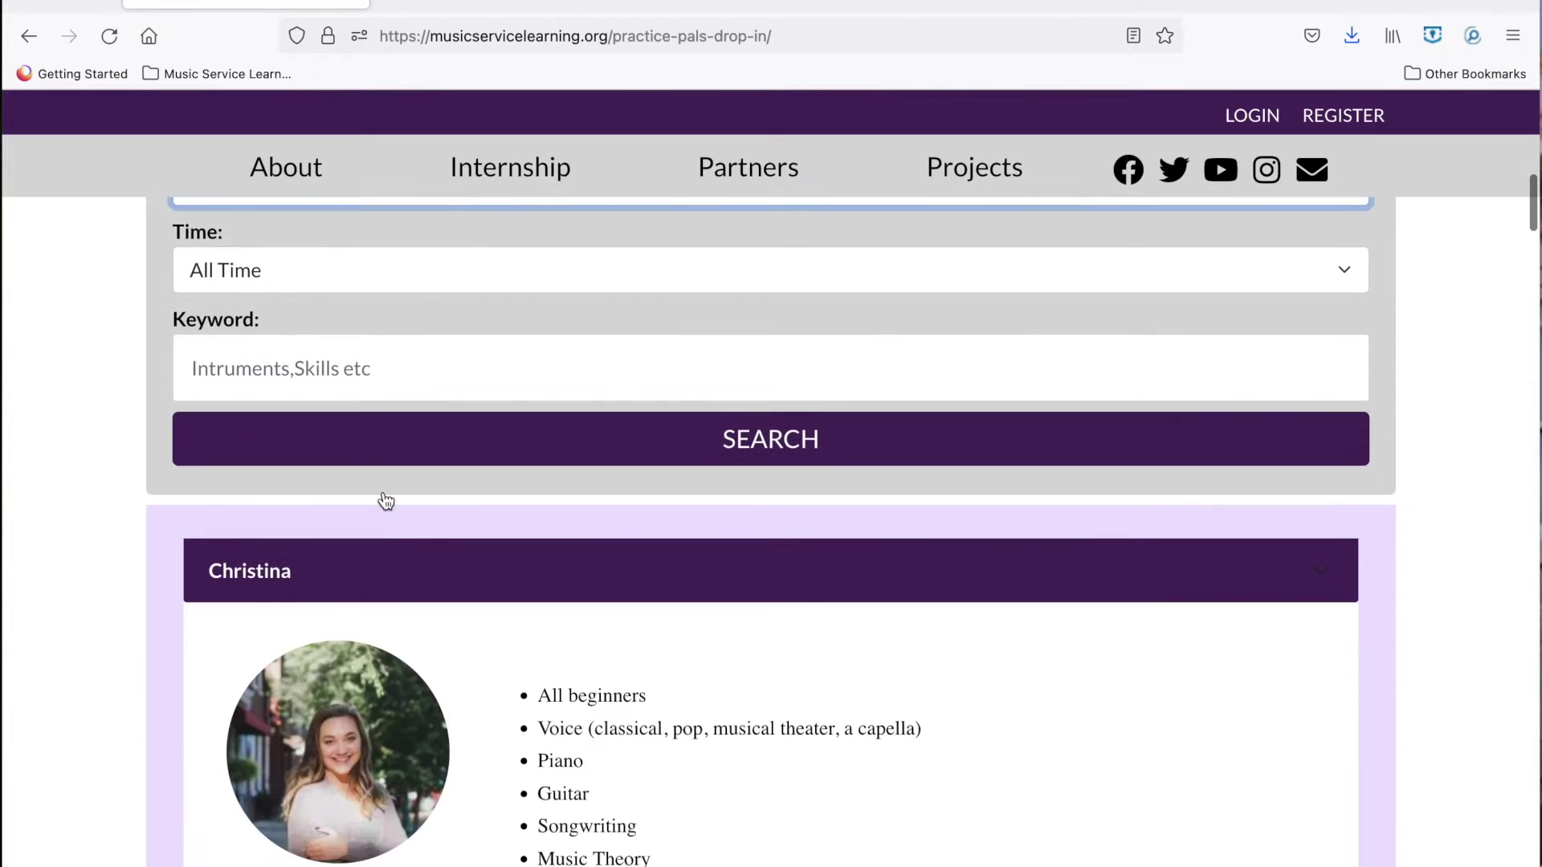
scroll(383, 499, up, 2)
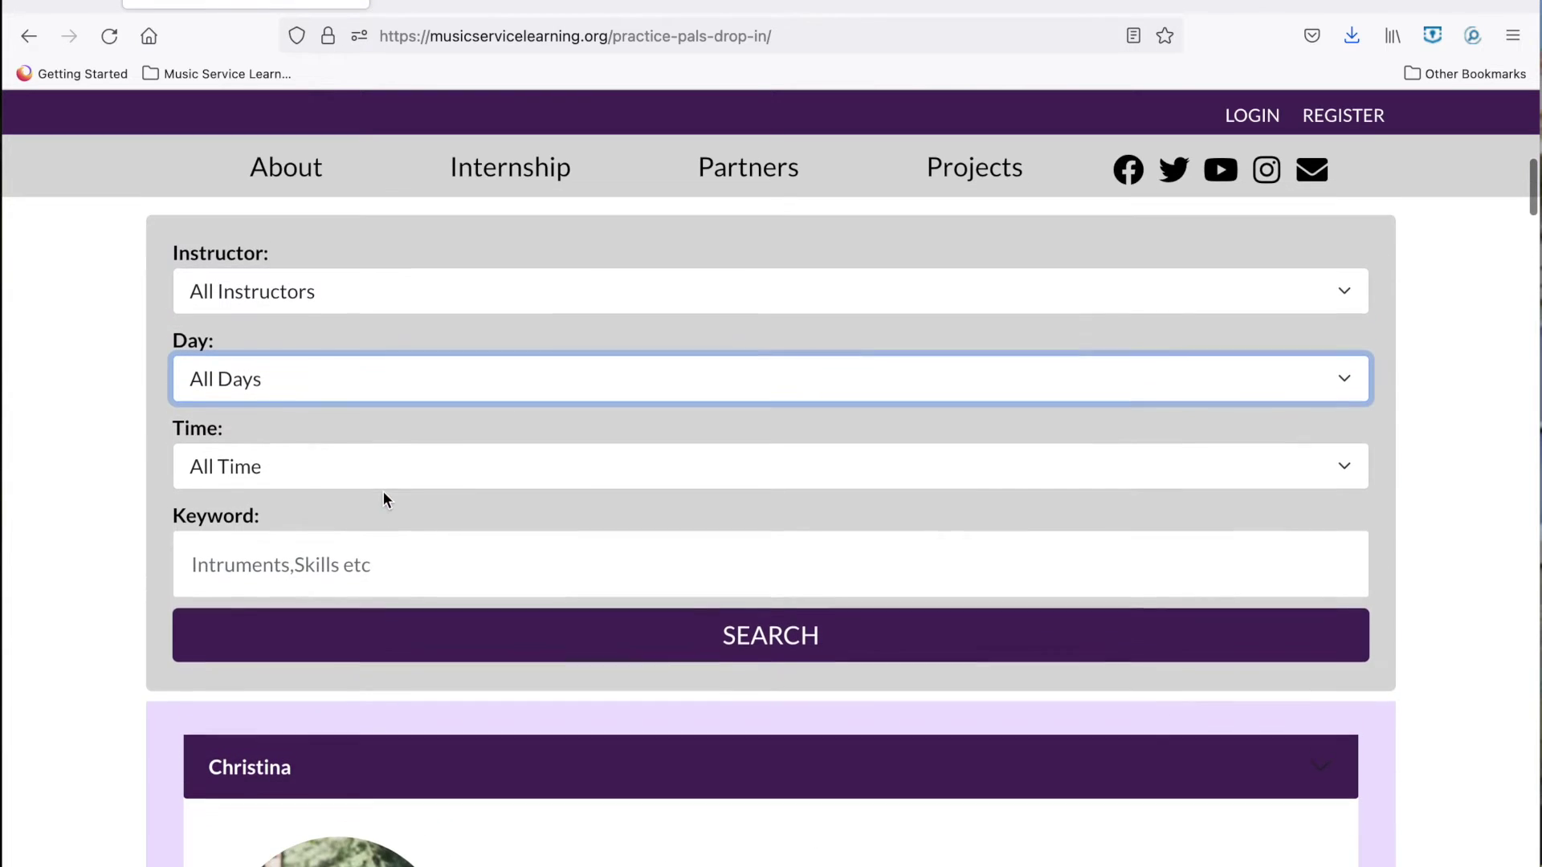
click(322, 380)
- Filter drop-in sessions to Wednesday and pick Kathleen's Oct. 13, 7:45–8:00 PM slot
click(297, 472)
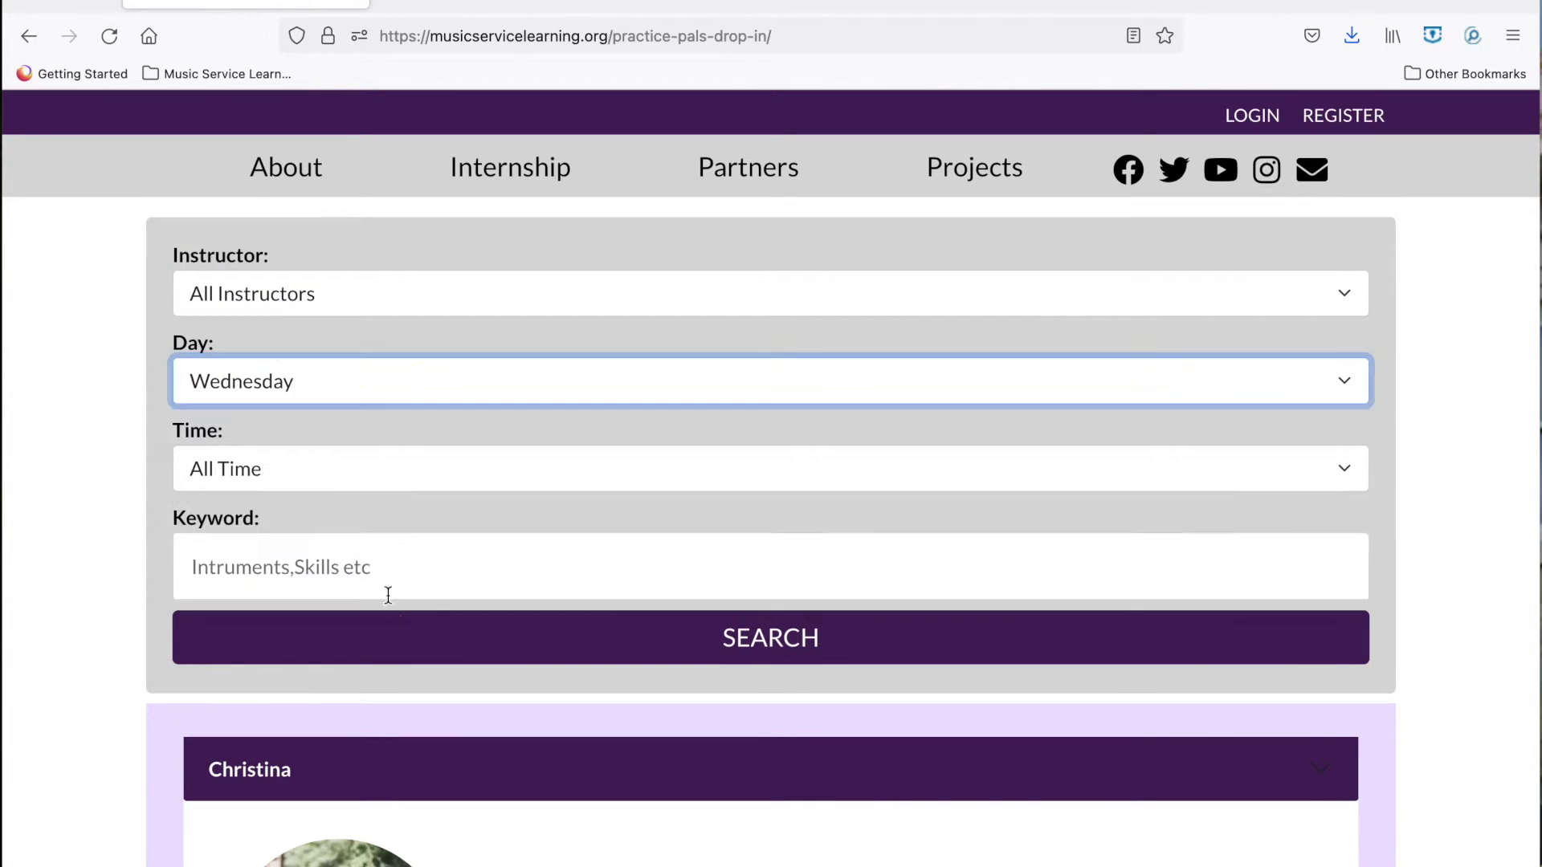
click(405, 629)
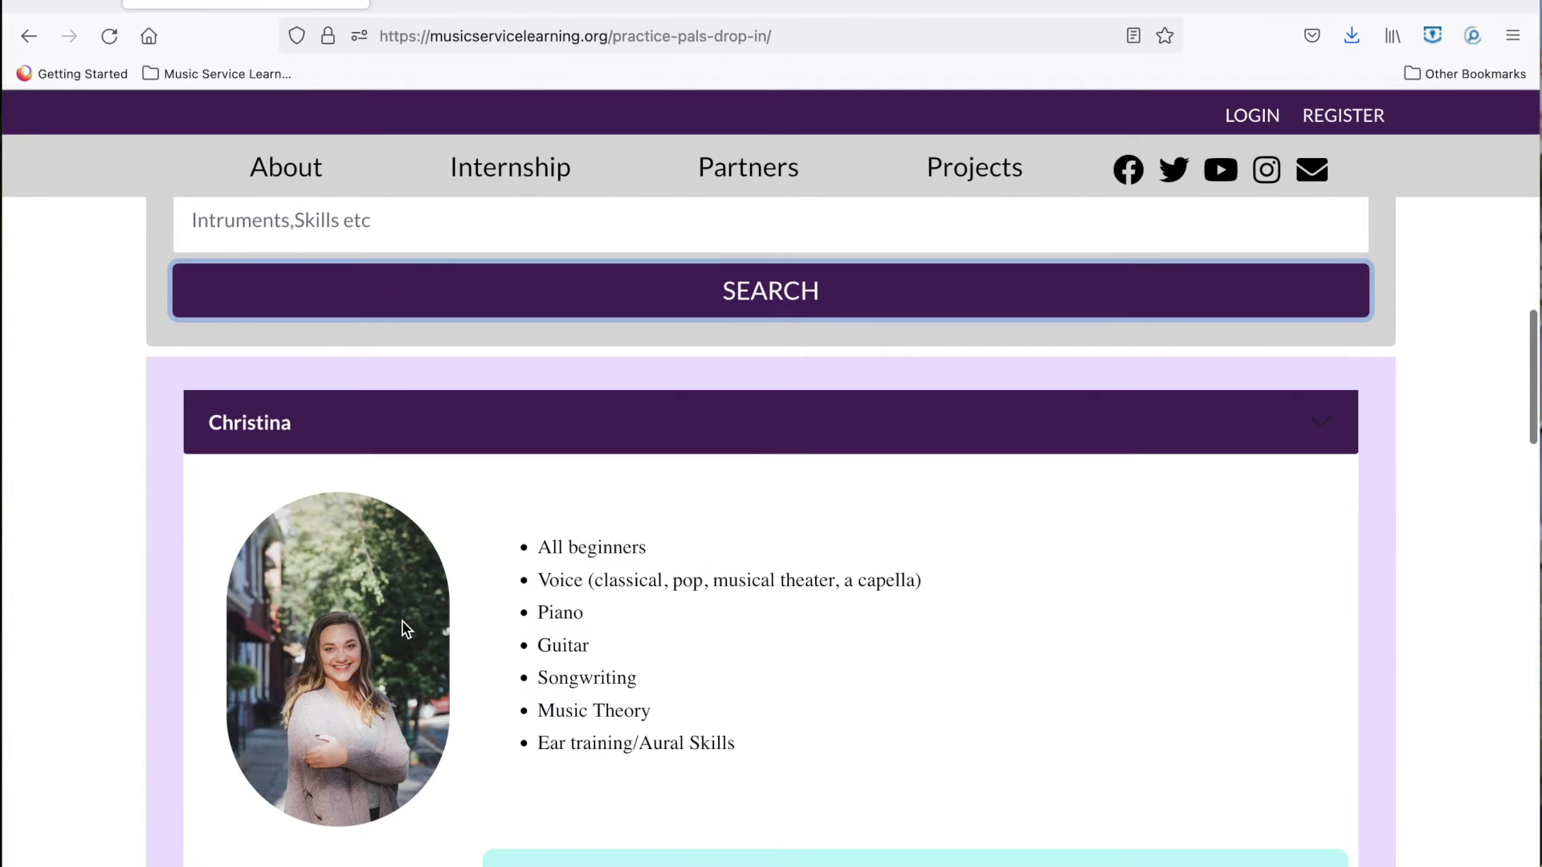
scroll(553, 540, down, 1)
scroll(553, 541, down, 2)
scroll(553, 541, down, 3)
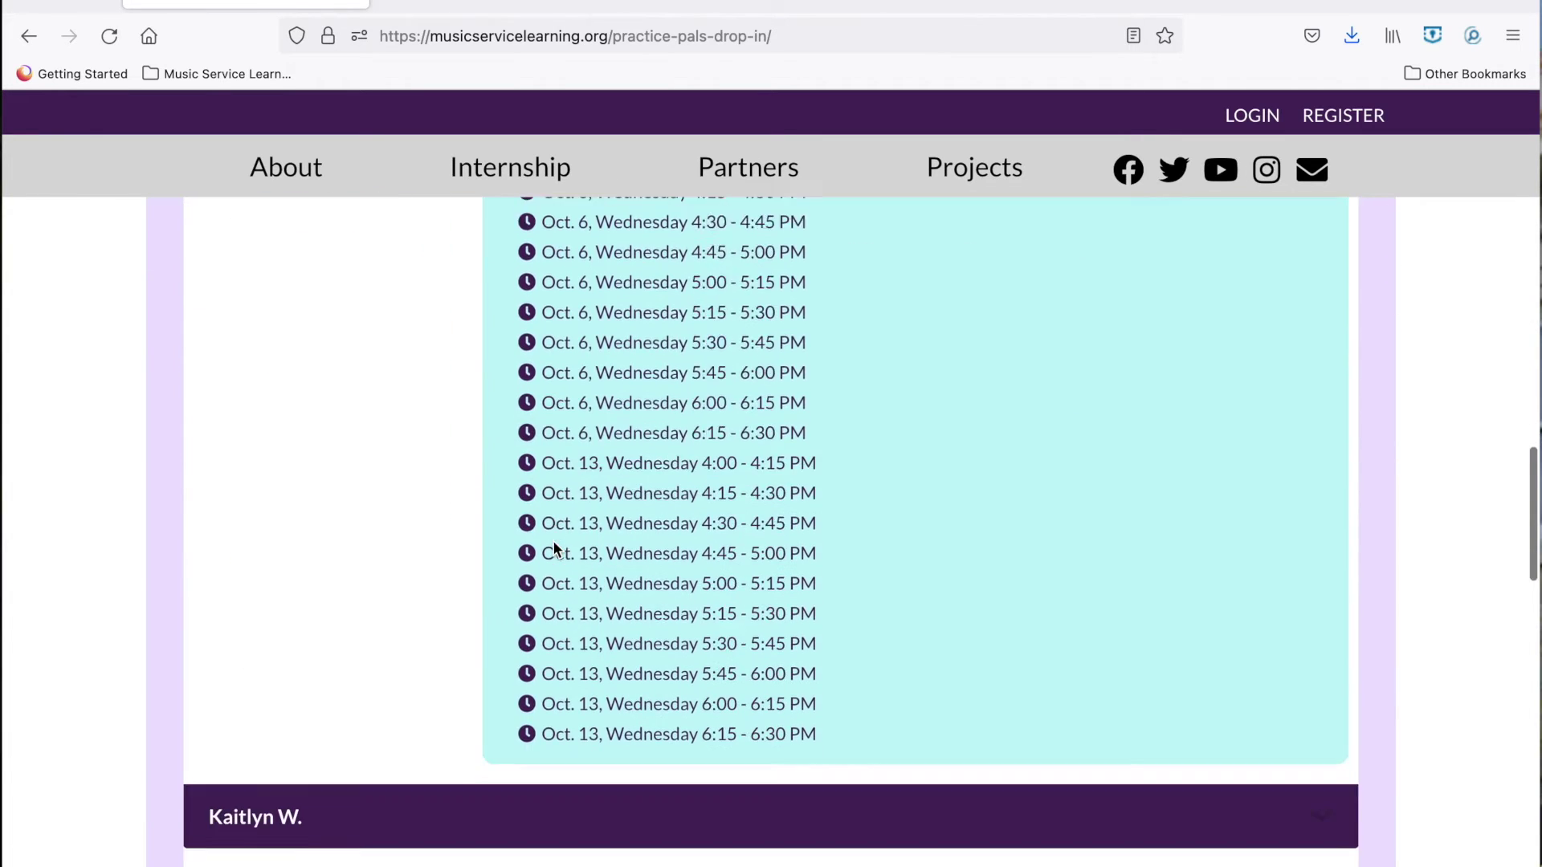
scroll(553, 541, down, 3)
scroll(553, 540, down, 3)
scroll(553, 541, down, 3)
scroll(553, 541, down, 3)
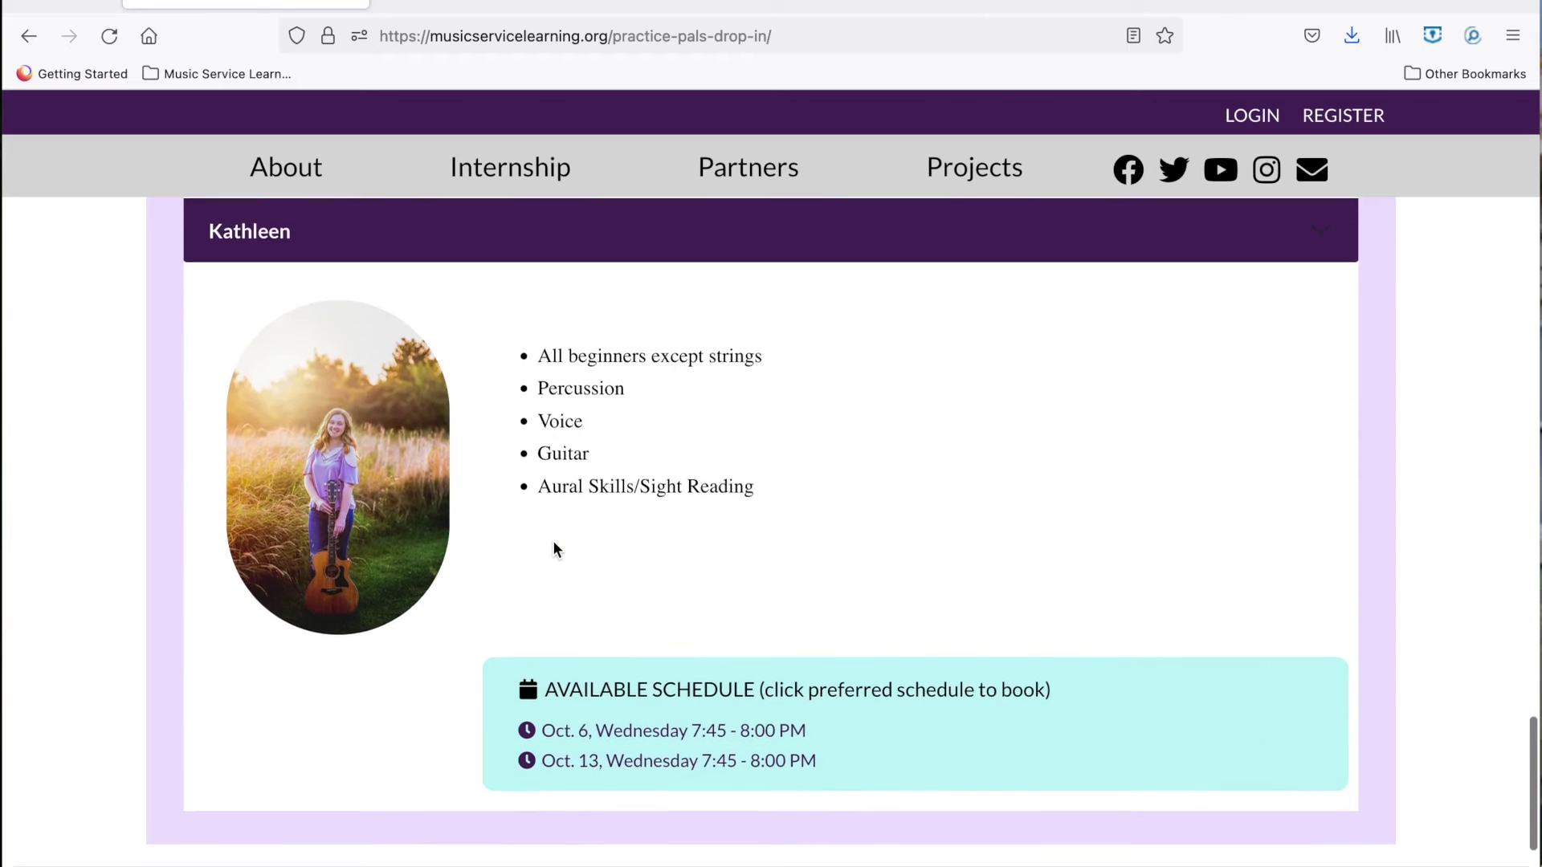
scroll(552, 541, down, 2)
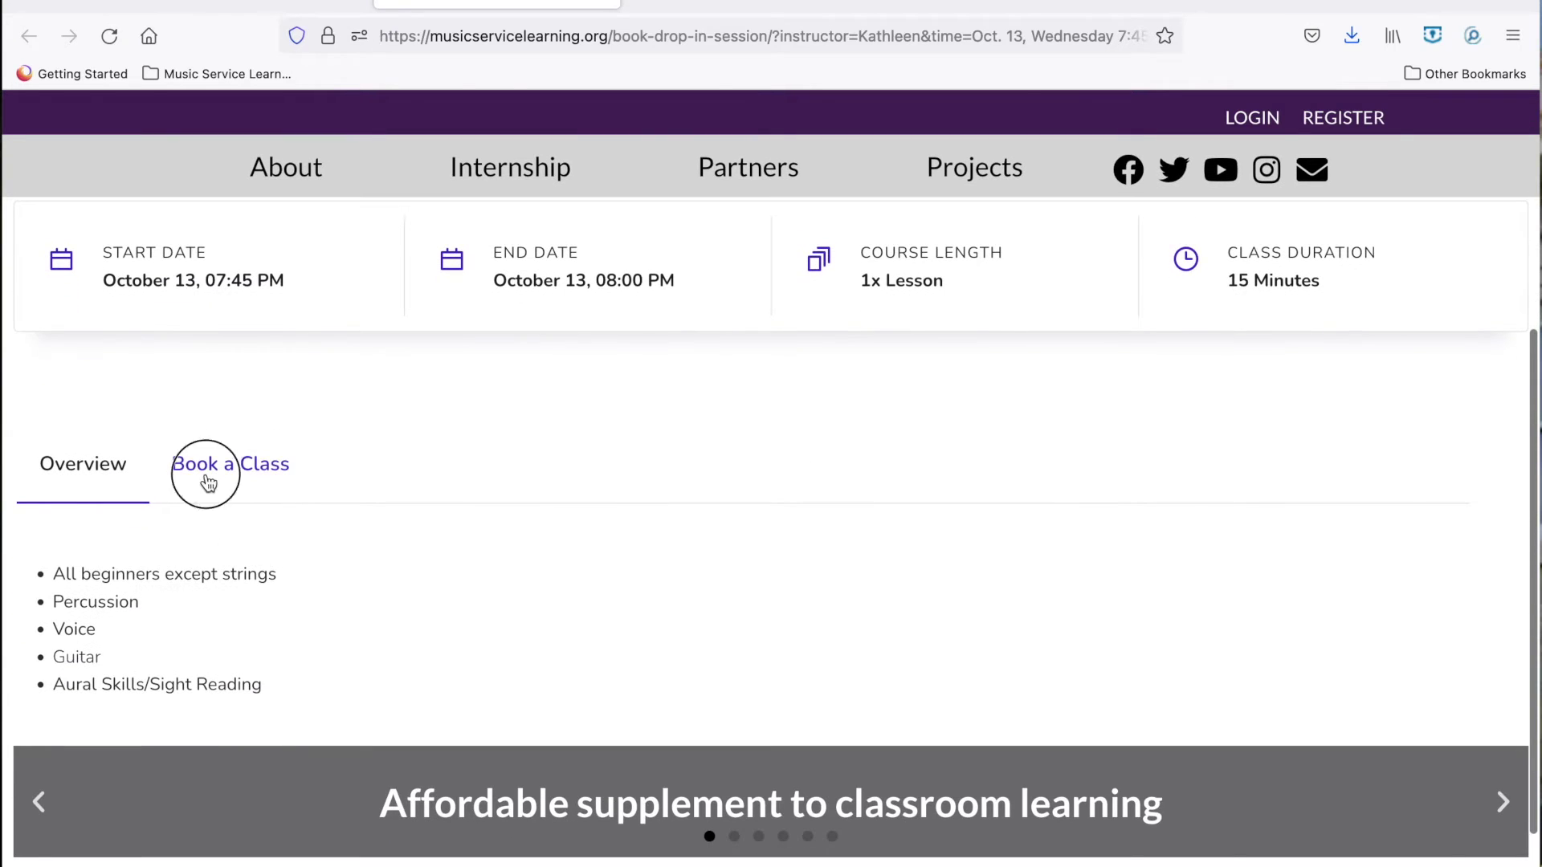
click(207, 482)
scroll(574, 469, down, 1)
scroll(574, 470, down, 2)
scroll(574, 470, down, 3)
scroll(575, 469, down, 2)
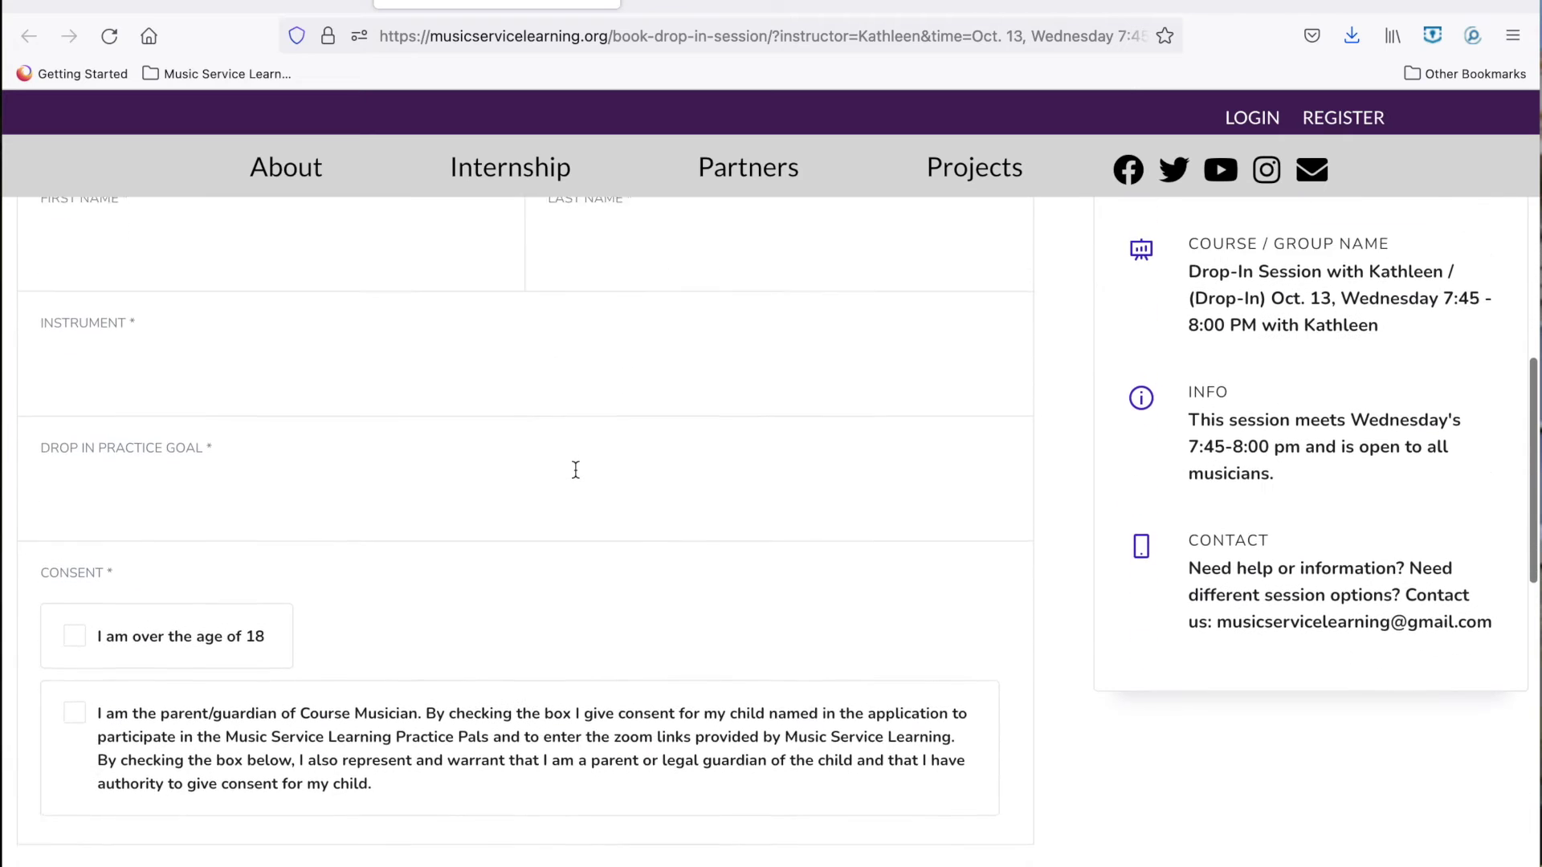
scroll(575, 469, down, 1)
scroll(575, 470, down, 2)
scroll(574, 469, down, 2)
scroll(575, 472, down, 1)
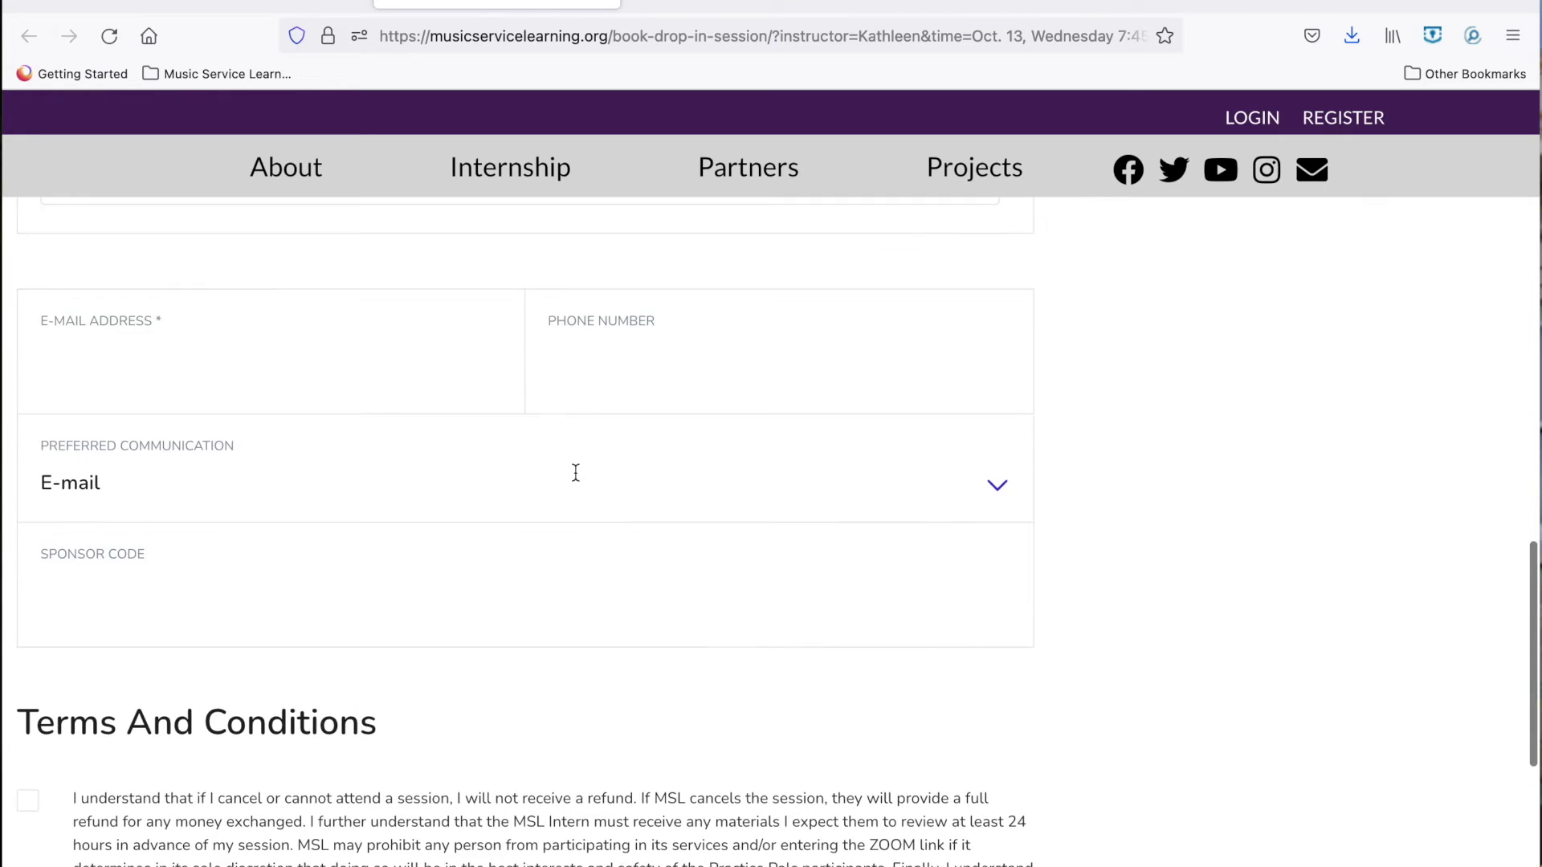
scroll(575, 472, down, 1)
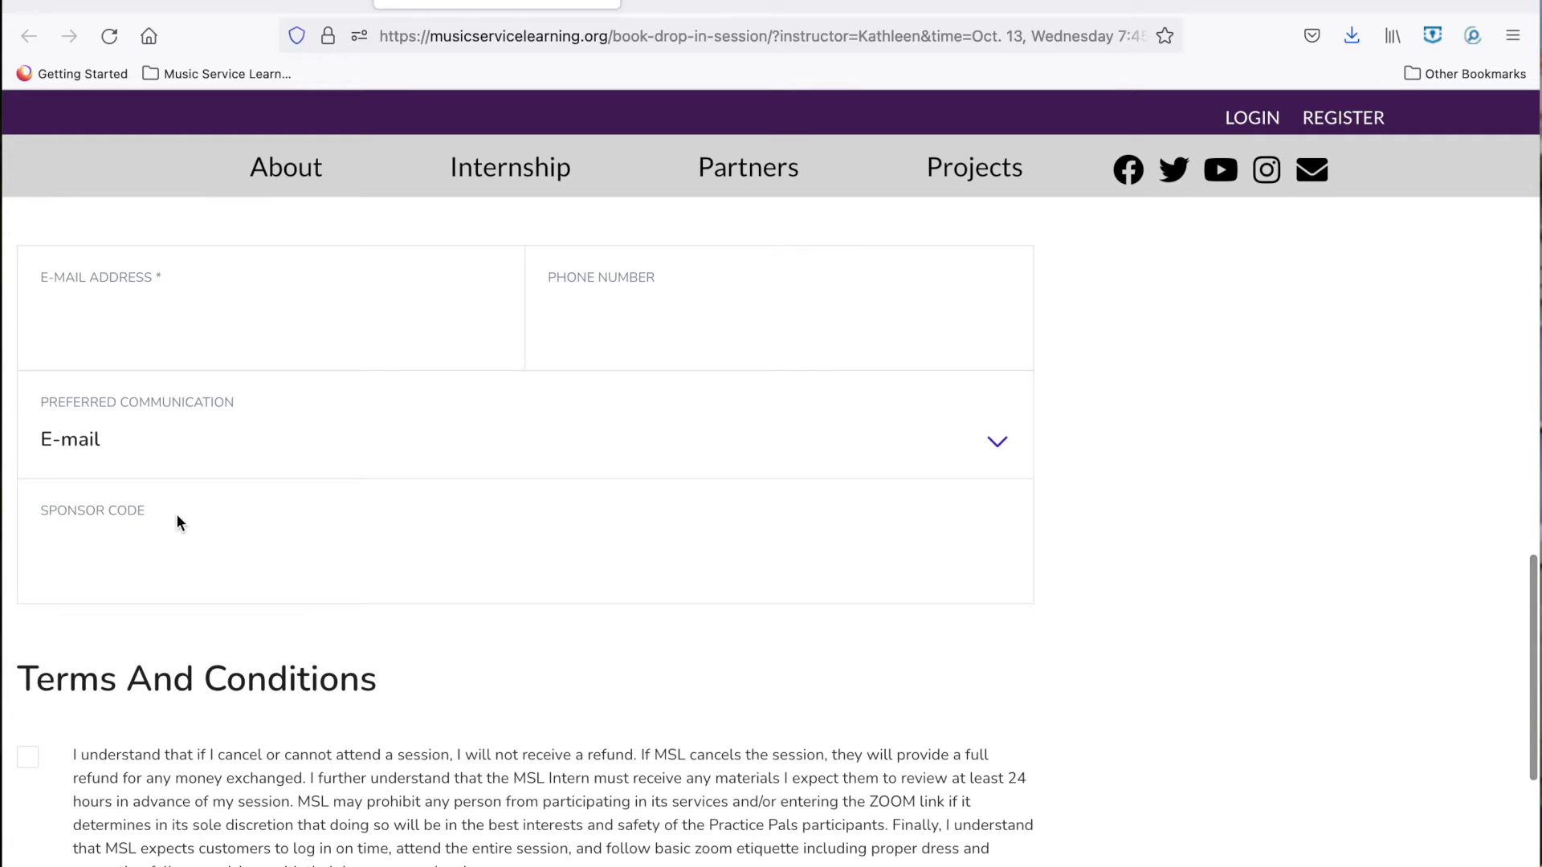
scroll(177, 514, up, 1)
scroll(178, 514, up, 7)
scroll(176, 514, up, 7)
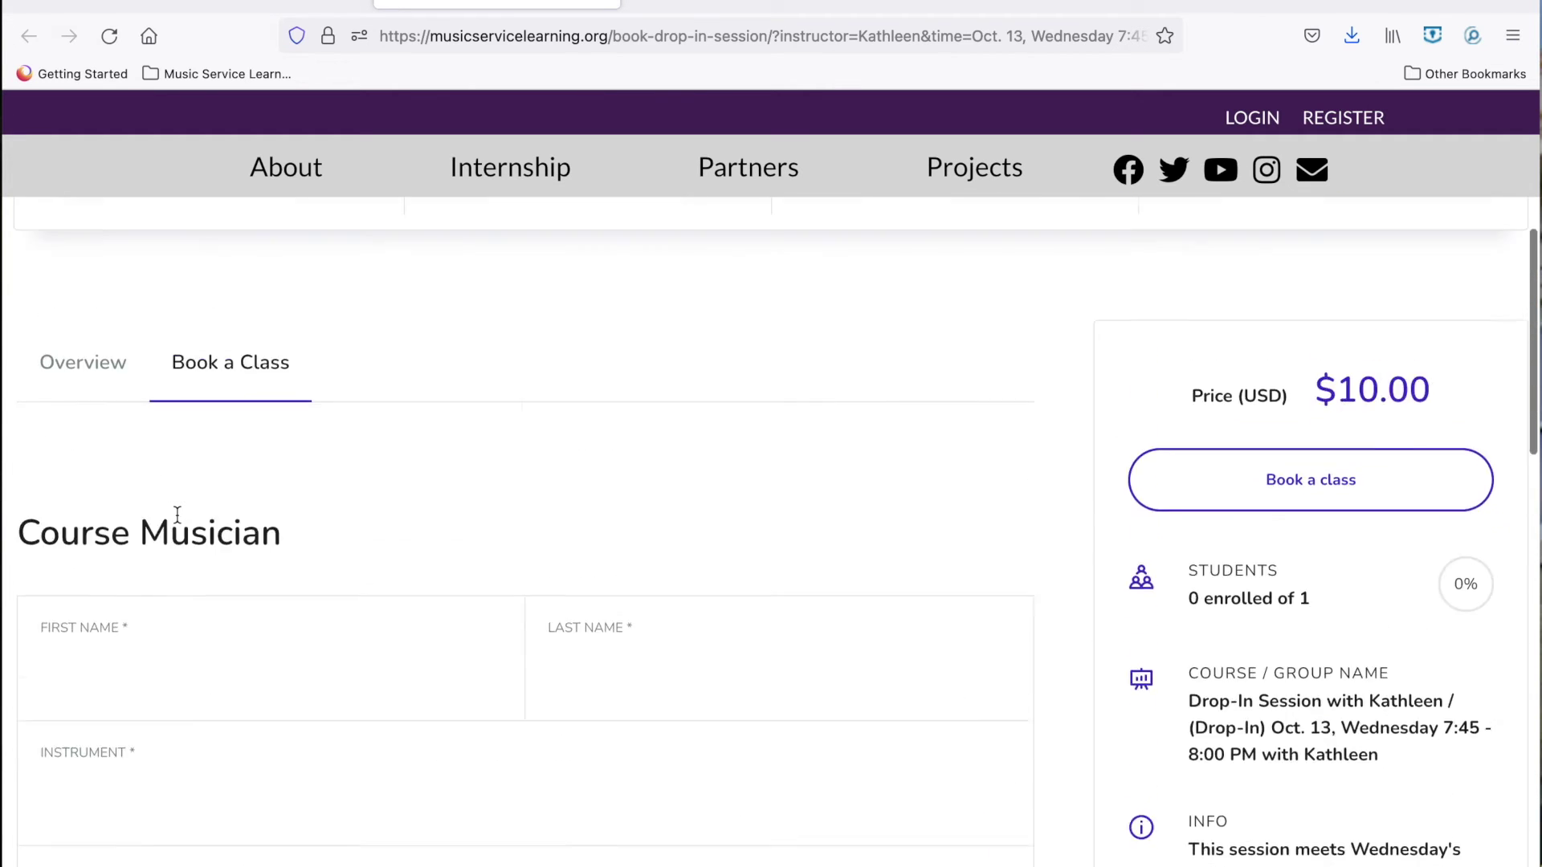
scroll(177, 514, up, 4)
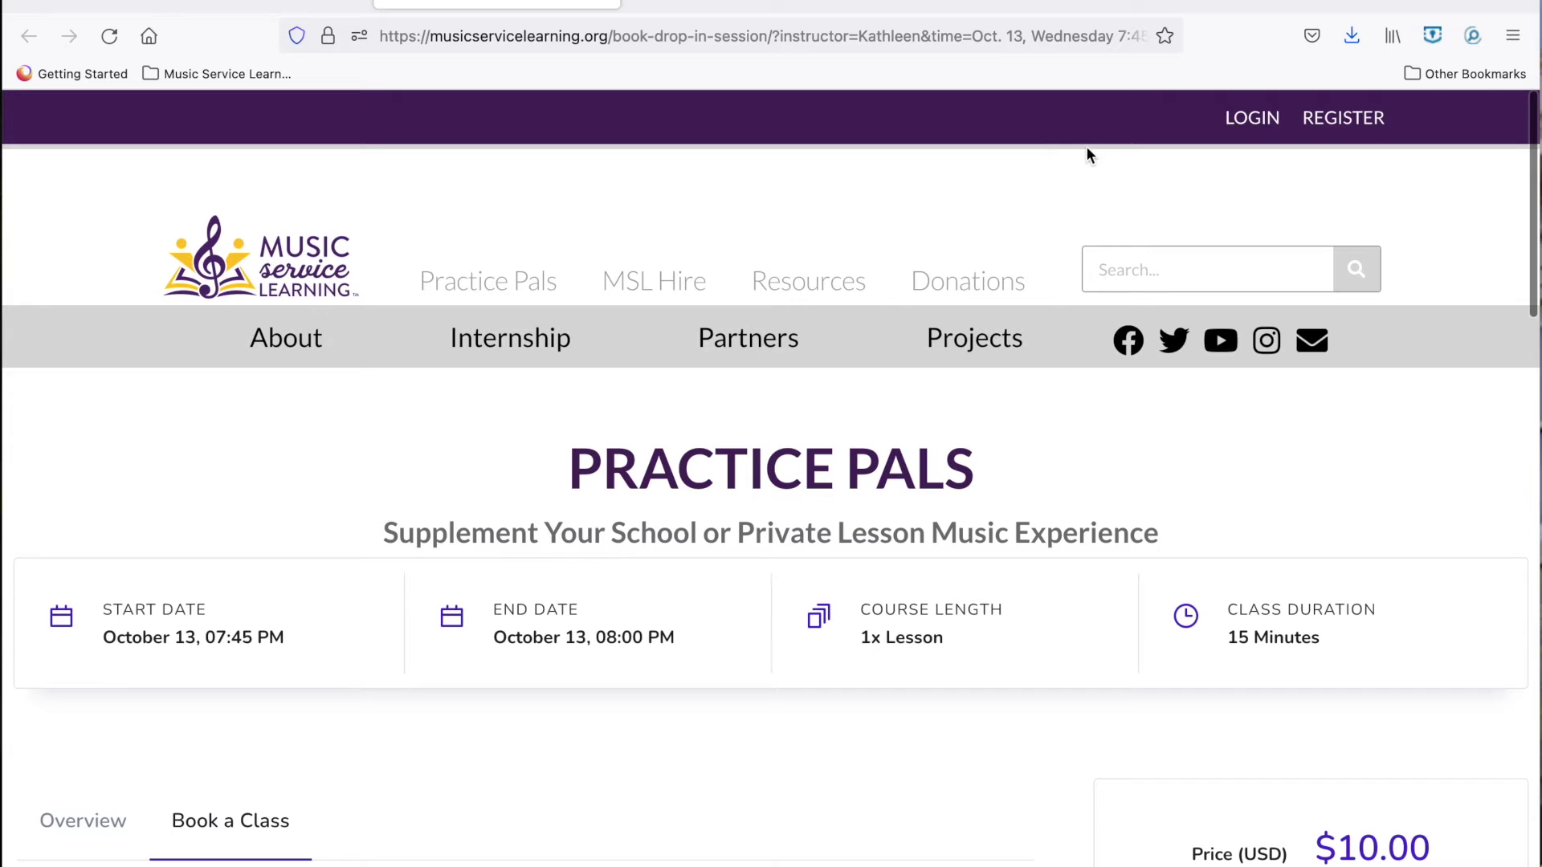
- Return to the Practice Pals overview listing the 20, 40 and 15-minute options
click(476, 275)
scroll(565, 495, down, 2)
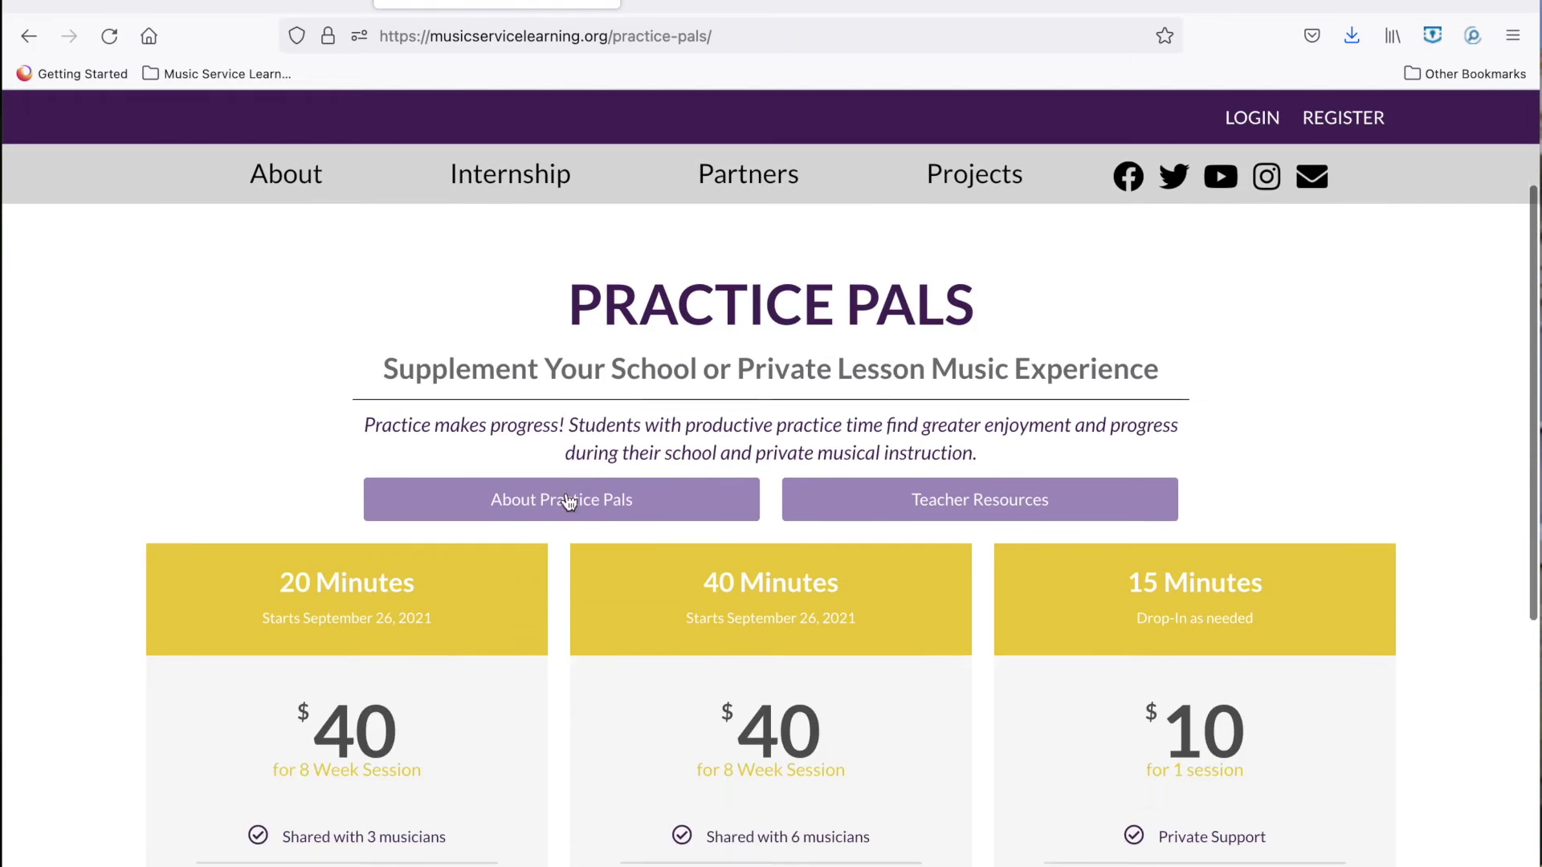
scroll(568, 501, down, 3)
scroll(568, 501, down, 2)
- Start booking the 40-minute session to reach registration, then return to Practice Pals
click(810, 586)
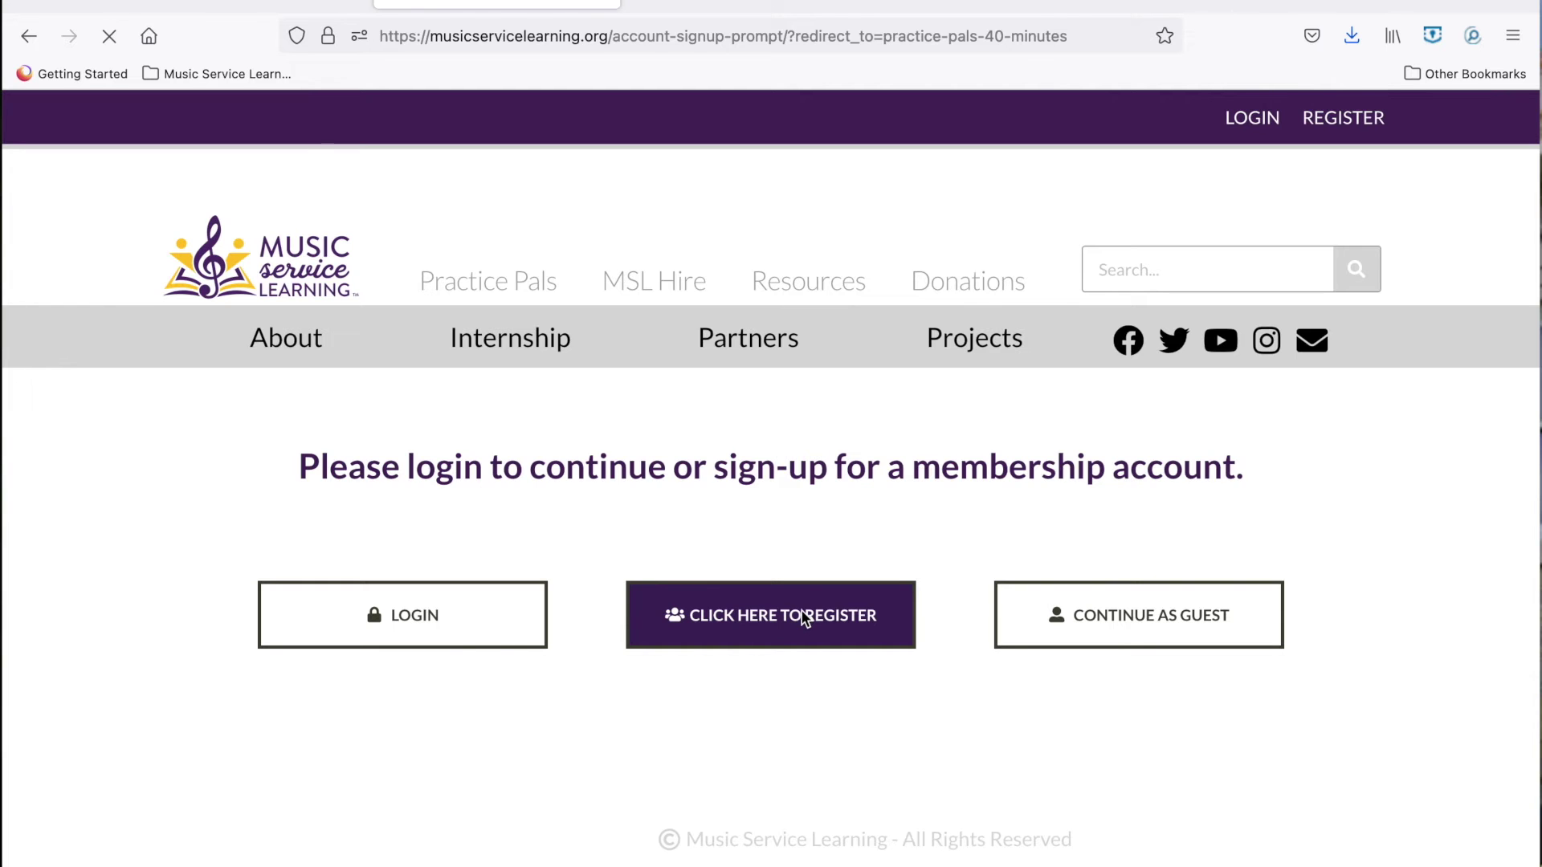
scroll(834, 534, down, 5)
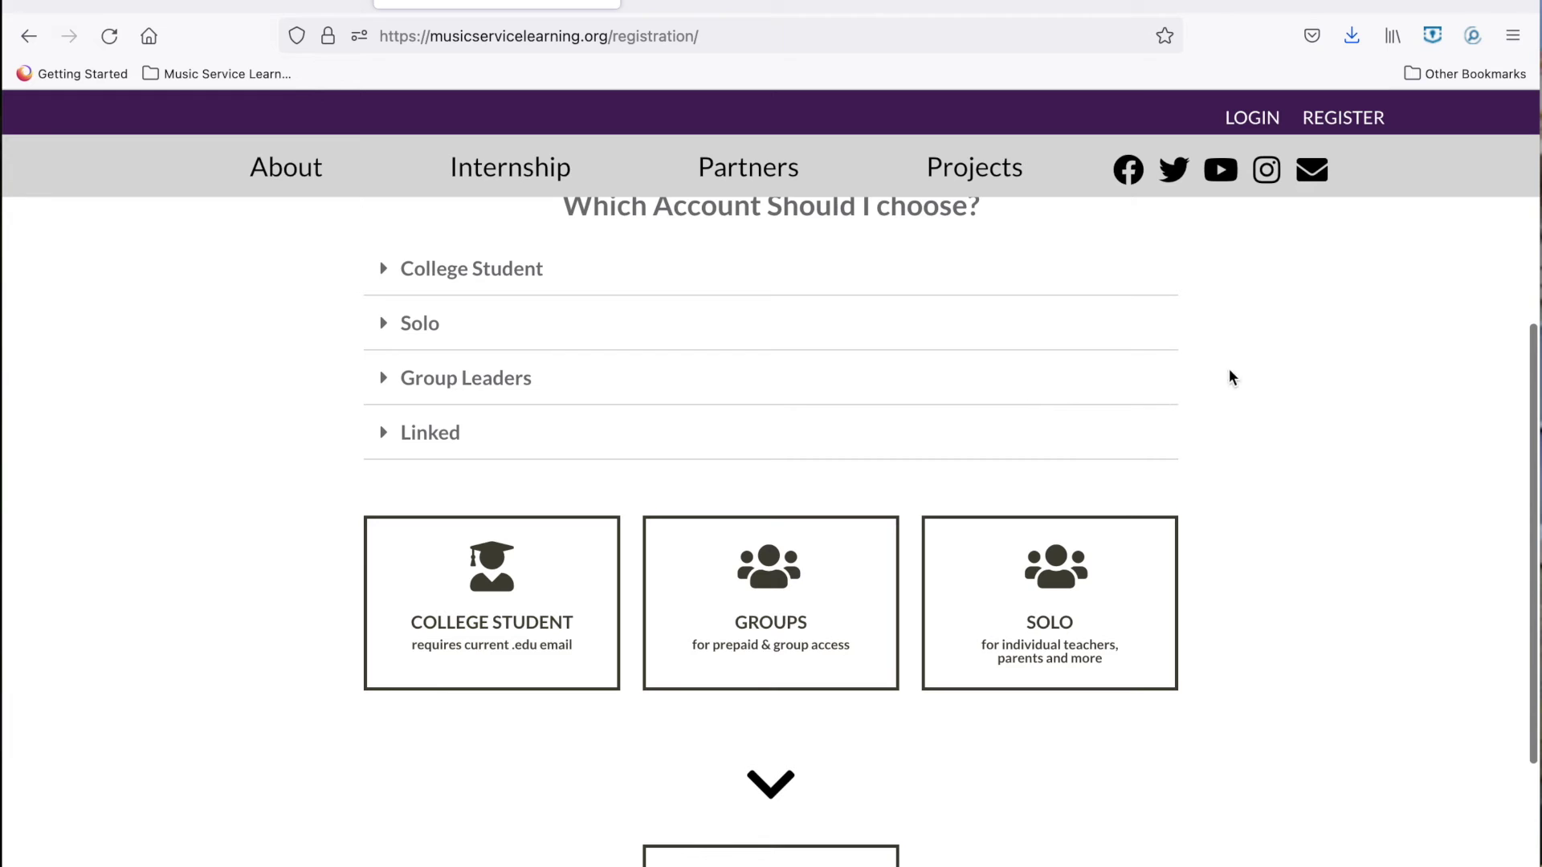
scroll(1103, 362, up, 3)
scroll(1103, 362, up, 2)
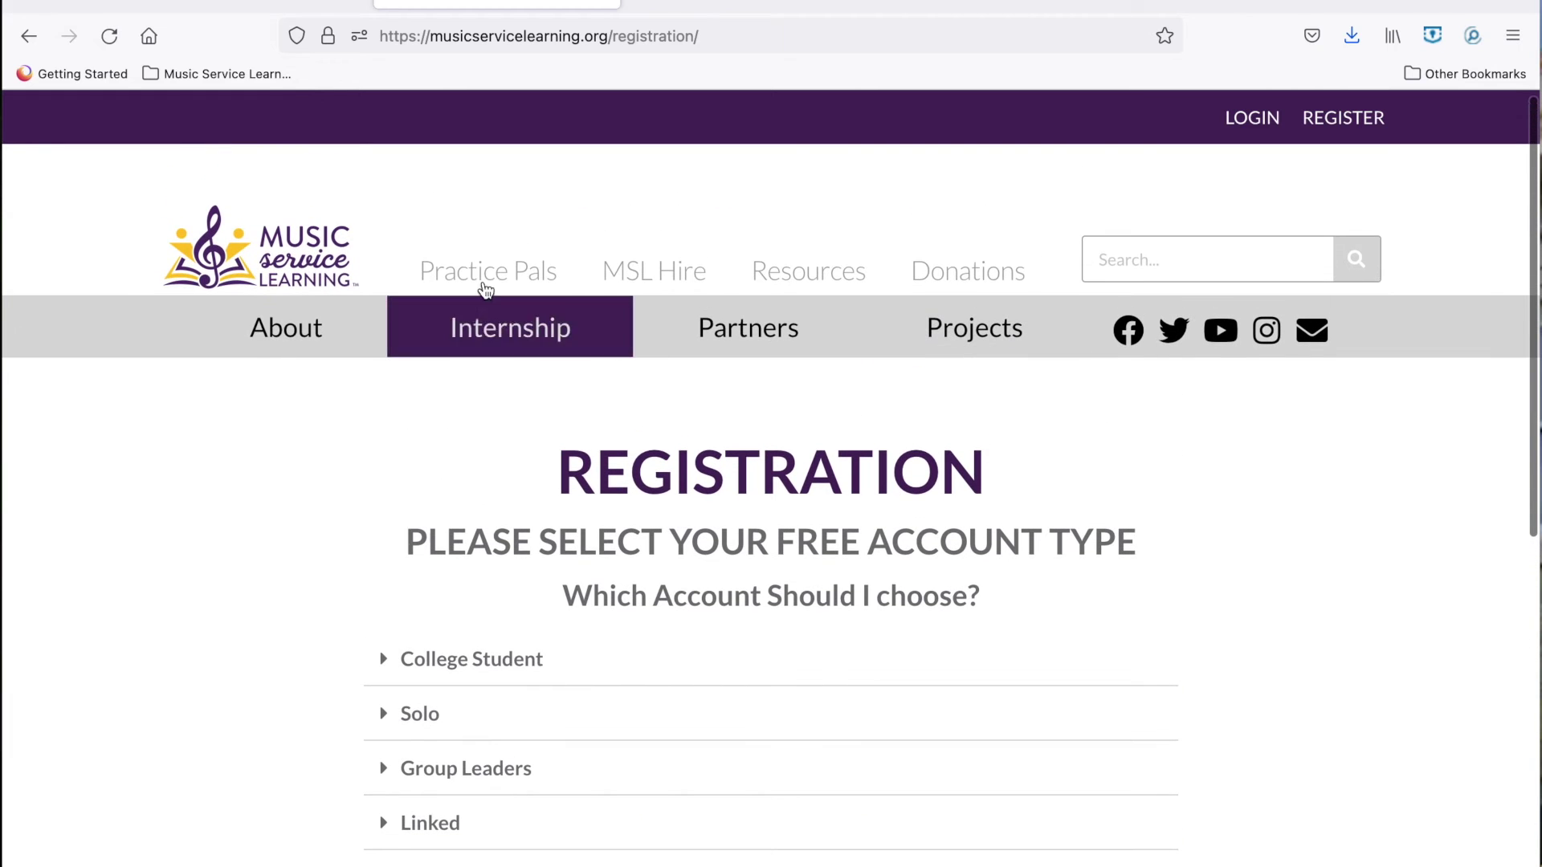
scroll(518, 289, down, 2)
scroll(517, 284, down, 3)
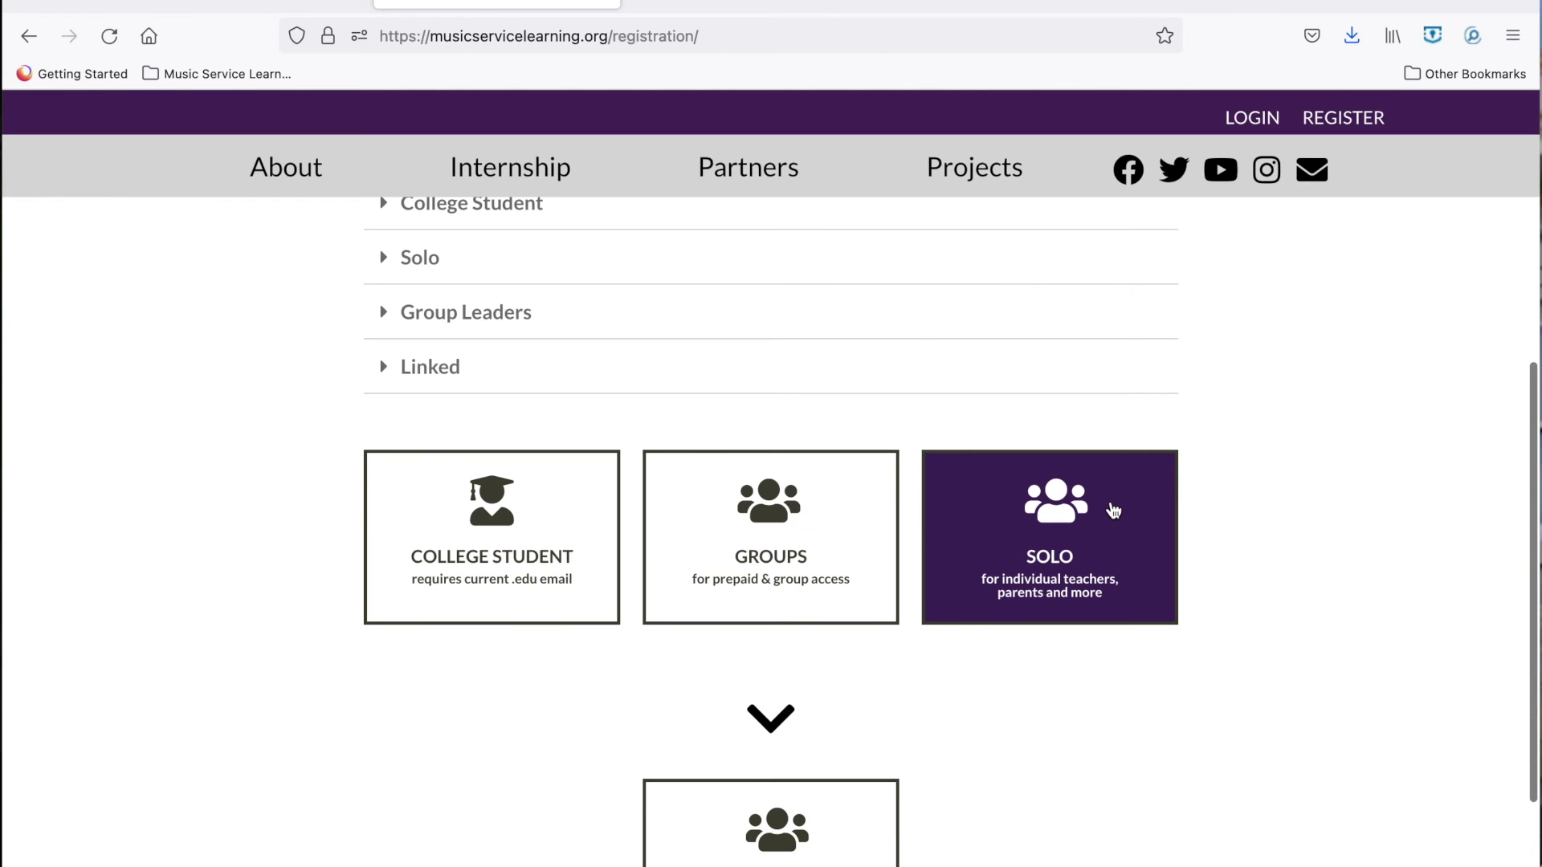
scroll(1110, 509, up, 5)
click(503, 277)
scroll(579, 487, down, 3)
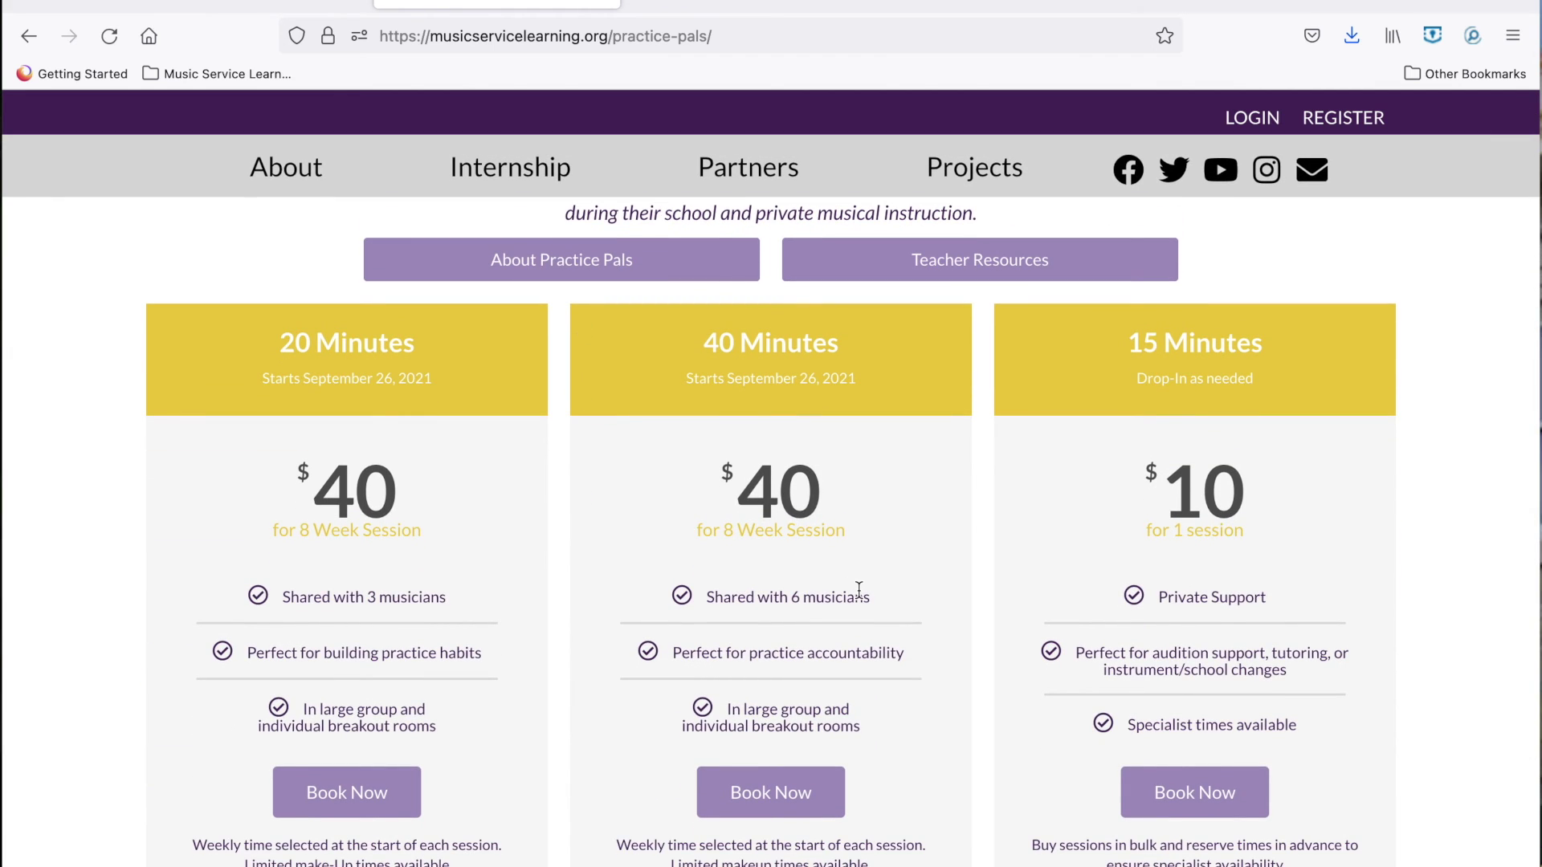
scroll(858, 589, up, 1)
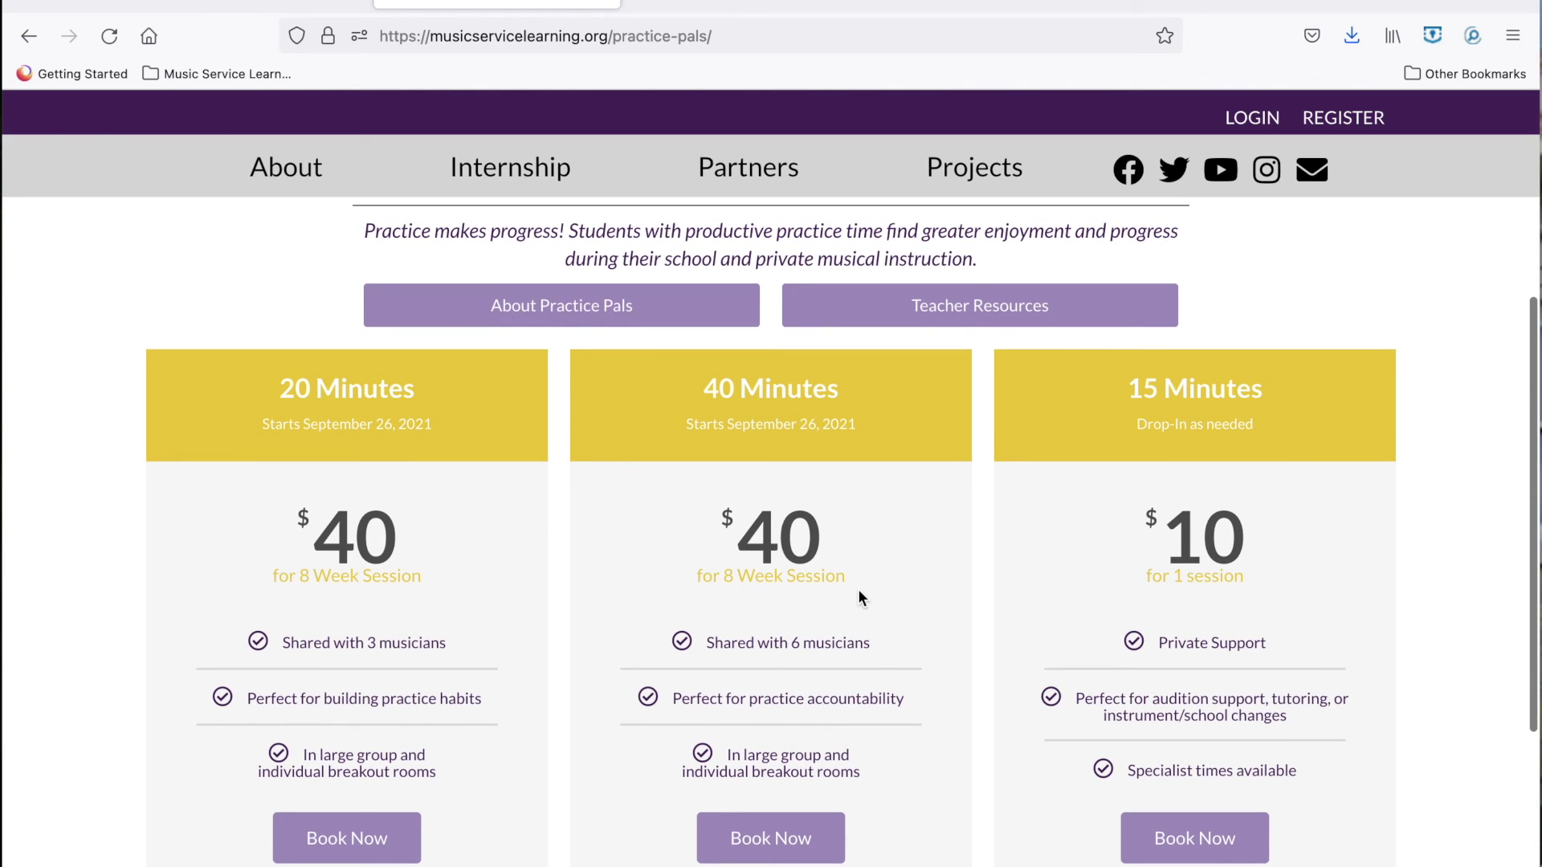
scroll(859, 590, up, 2)
scroll(481, 362, up, 2)
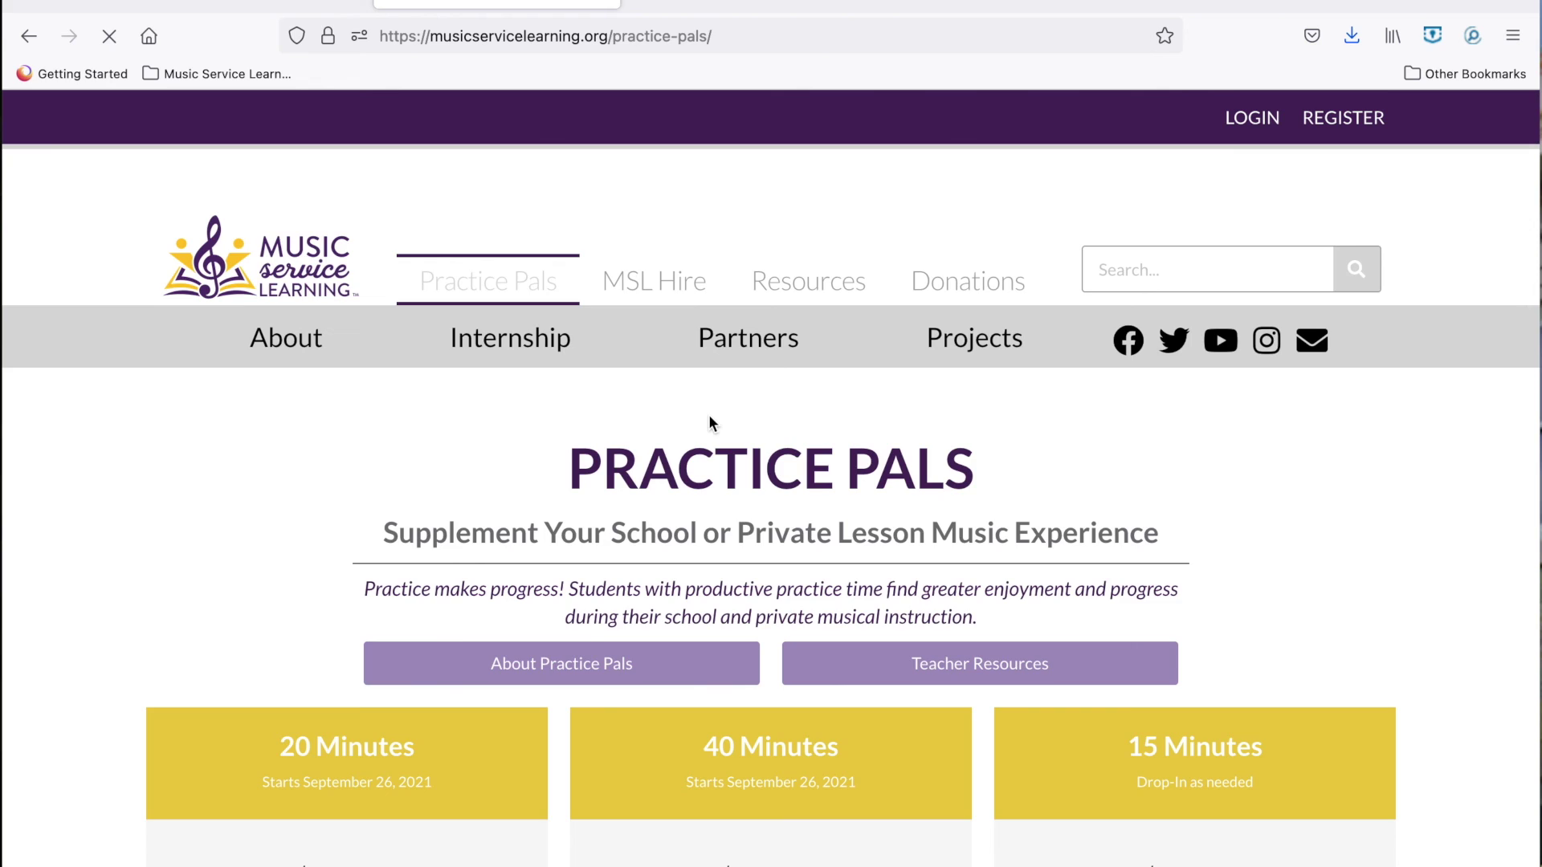
scroll(1004, 443, down, 1)
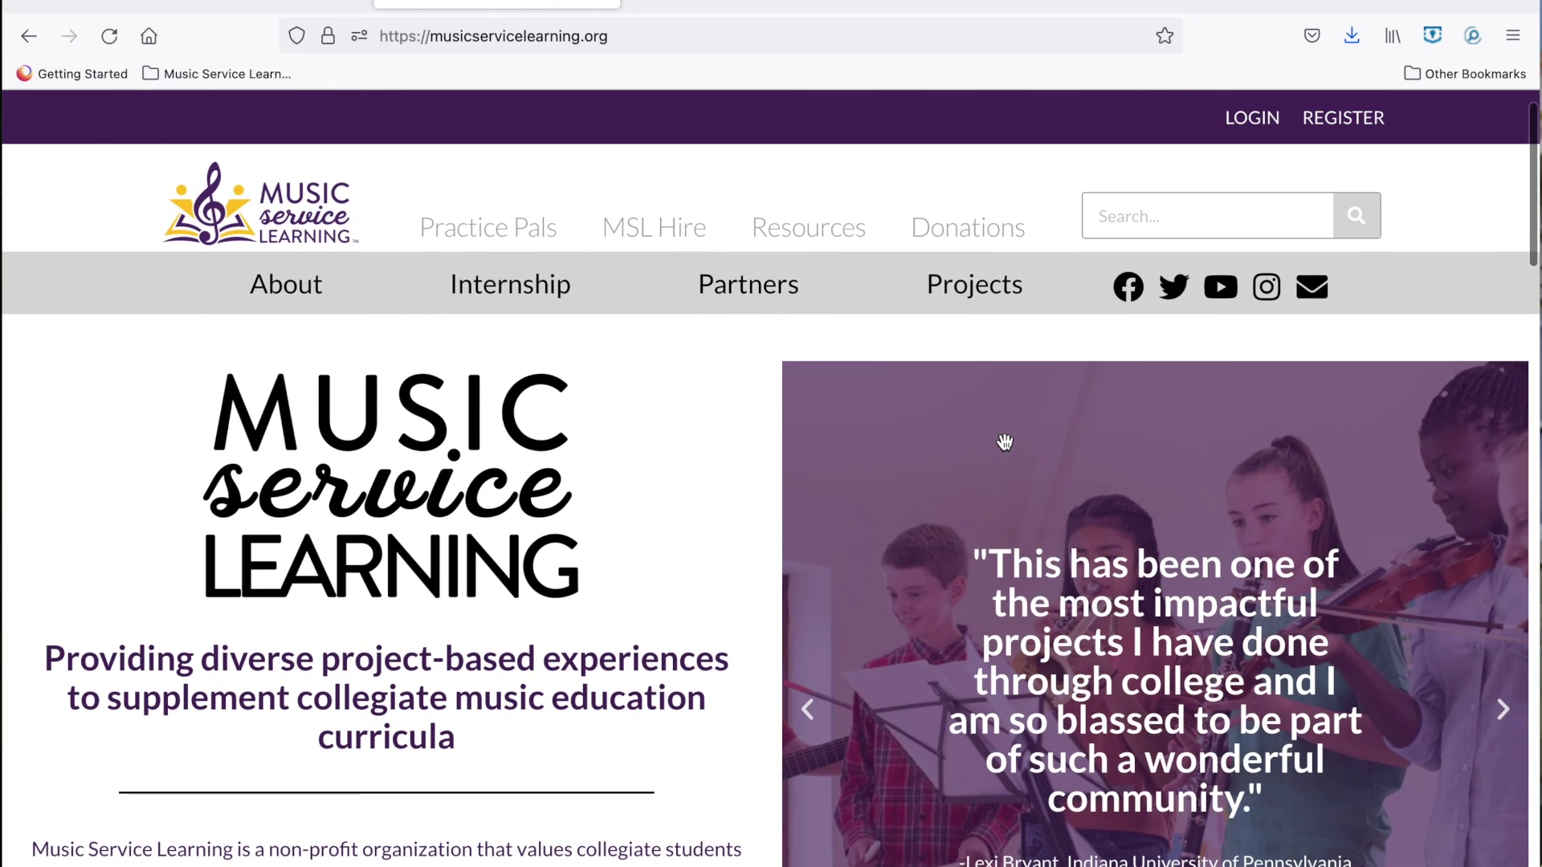